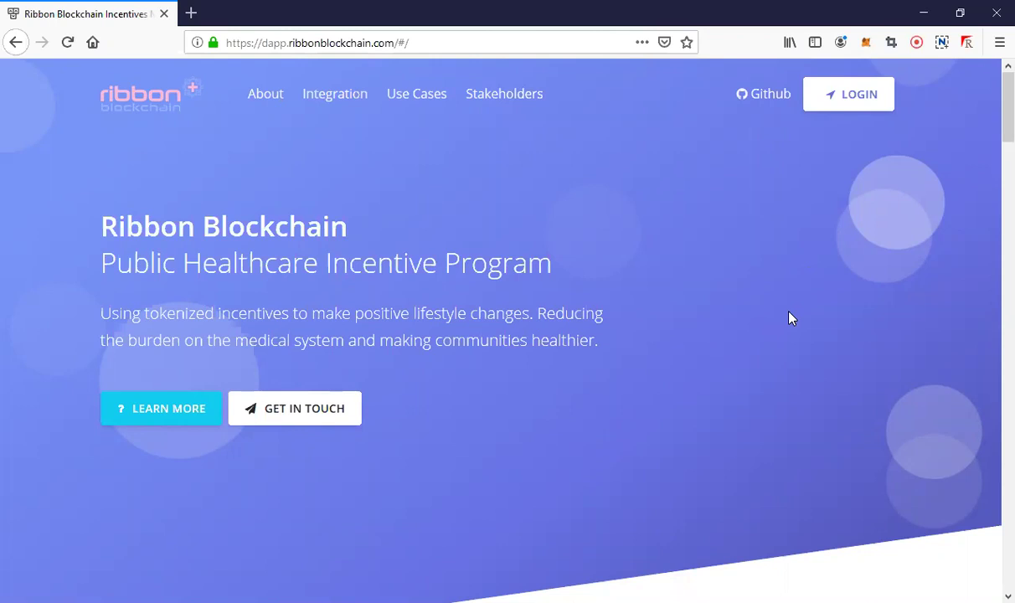
- Check the account's RBN token balance and transfer history in MetaMask
left_click(865, 43)
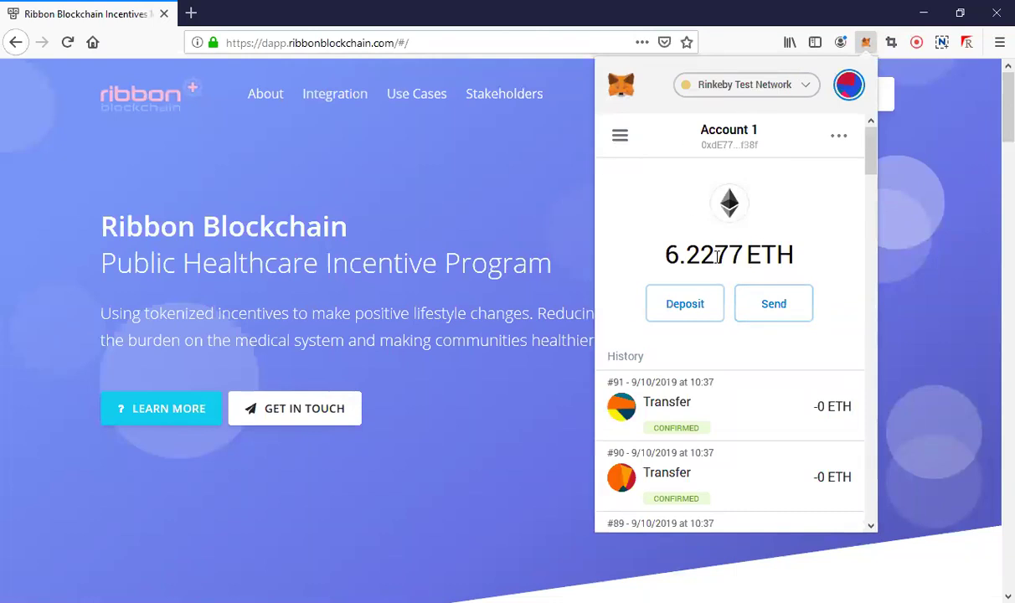
left_click(618, 136)
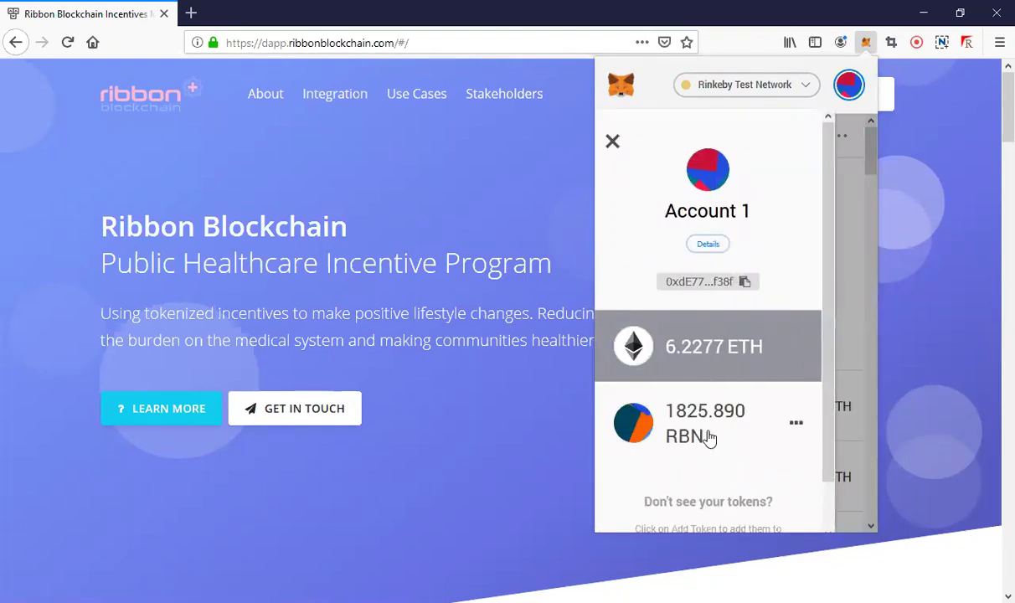
left_click(708, 437)
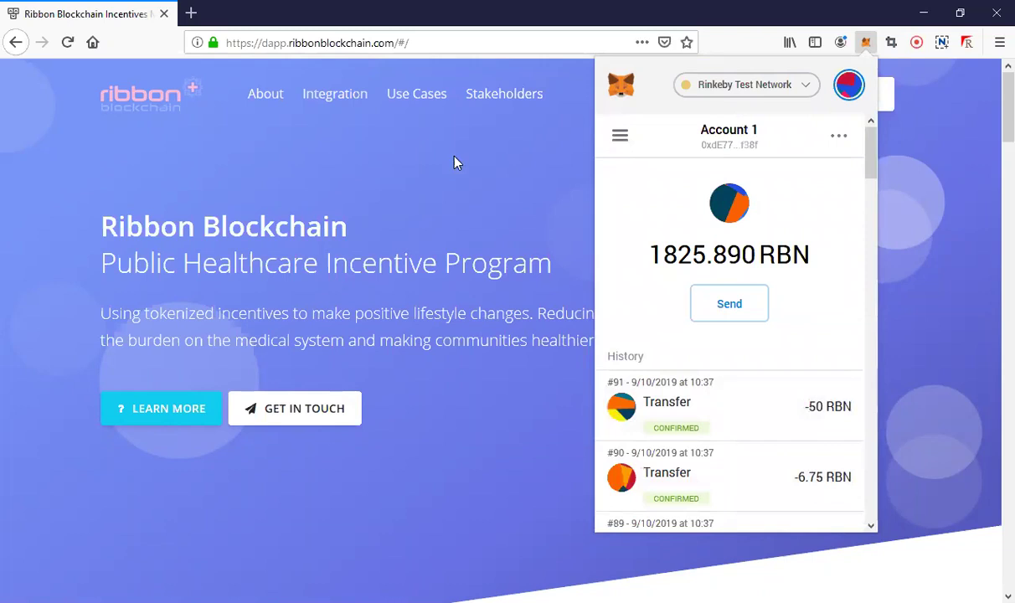
left_click(867, 43)
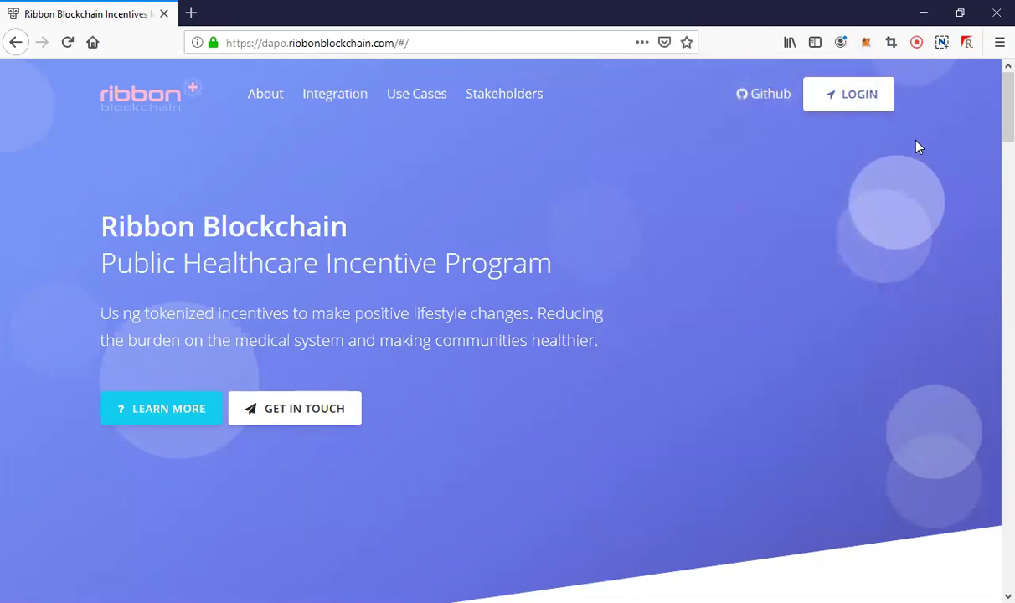
- Sign in with the saved credentials, go to the dashboard, and start a new patient registration
left_click(863, 100)
left_click(518, 433)
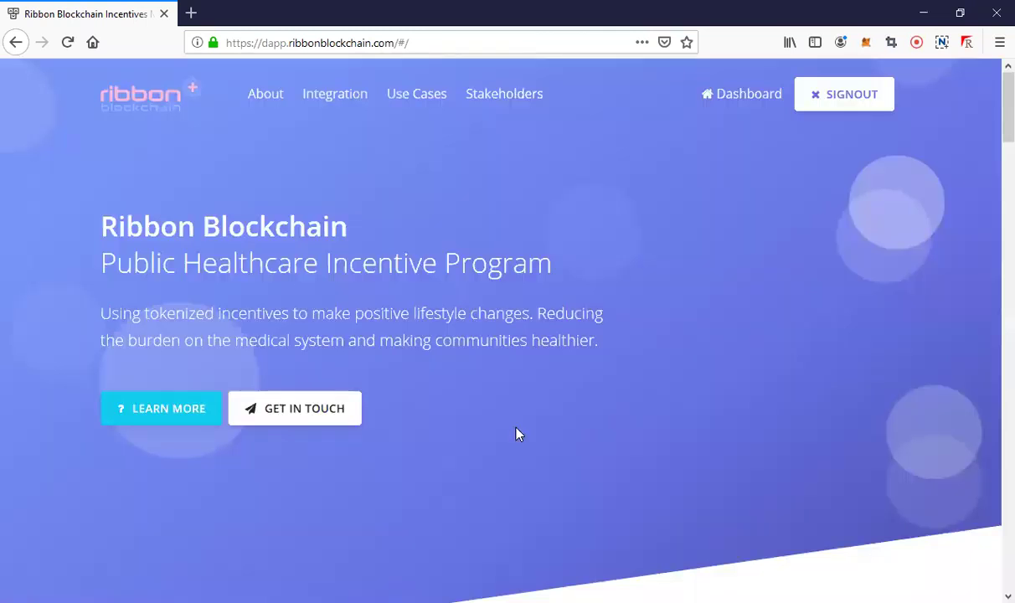
left_click(748, 102)
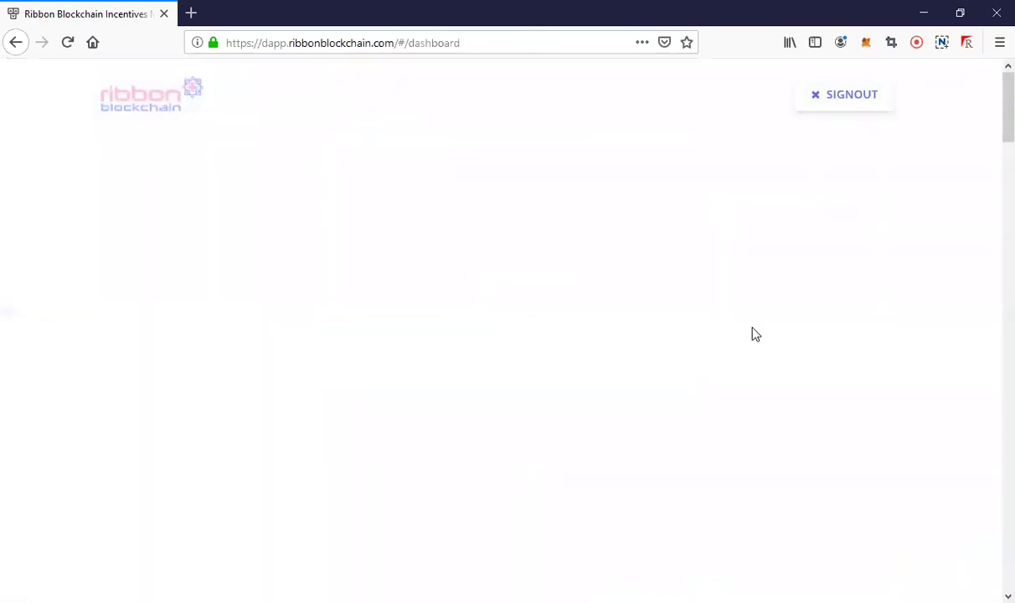
scroll(992, 147, "down", 3)
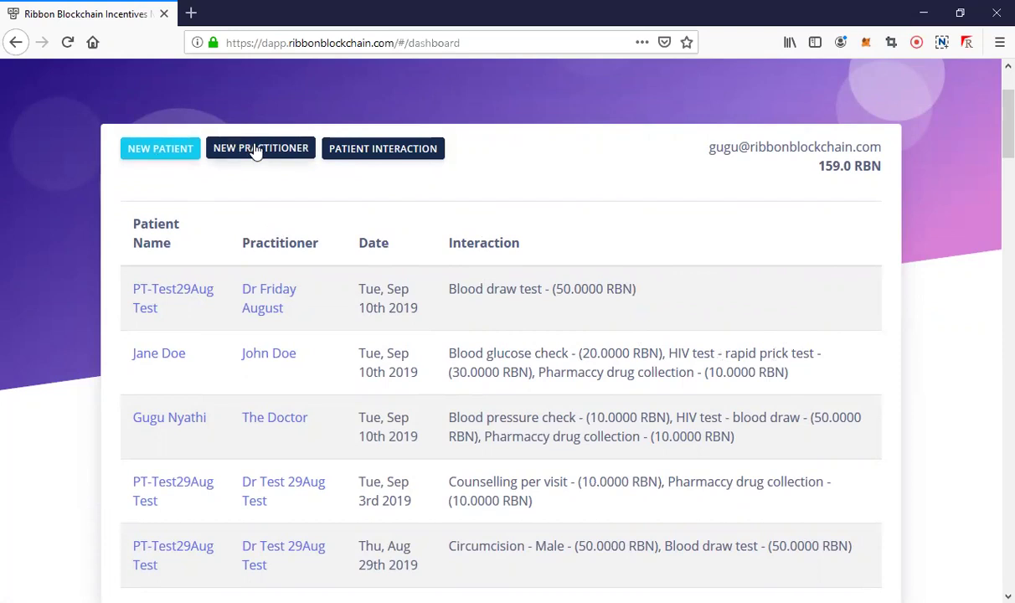
left_click(144, 149)
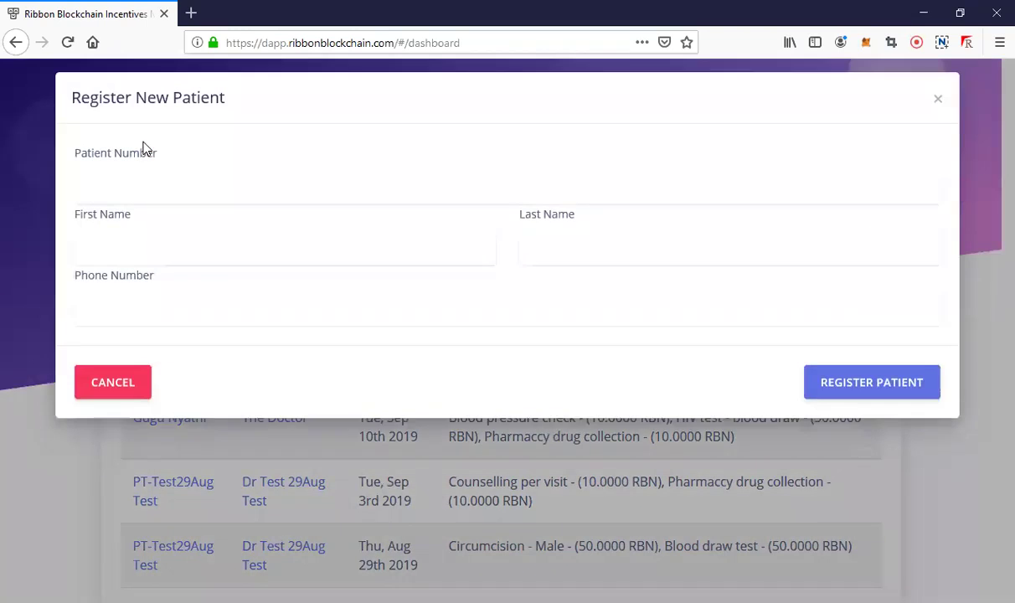
left_click(265, 201)
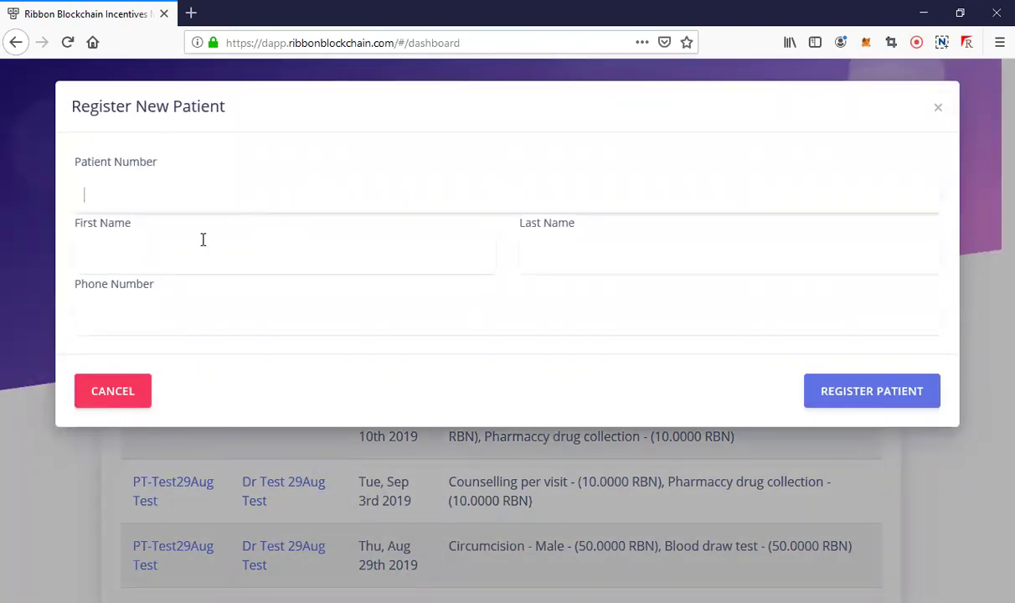
left_click(122, 317)
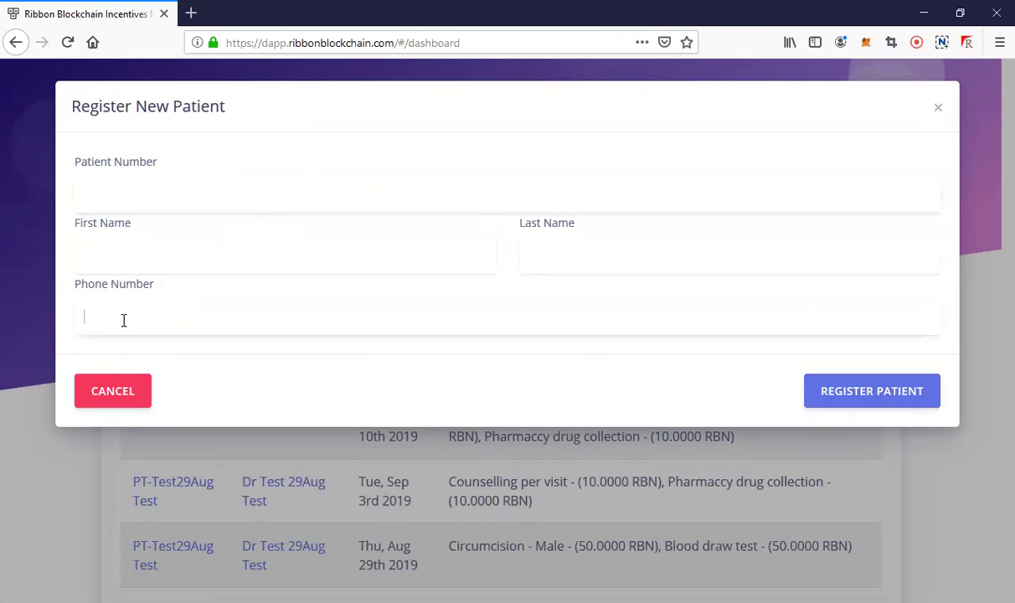
left_click(192, 182)
left_click(155, 309)
left_click(940, 111)
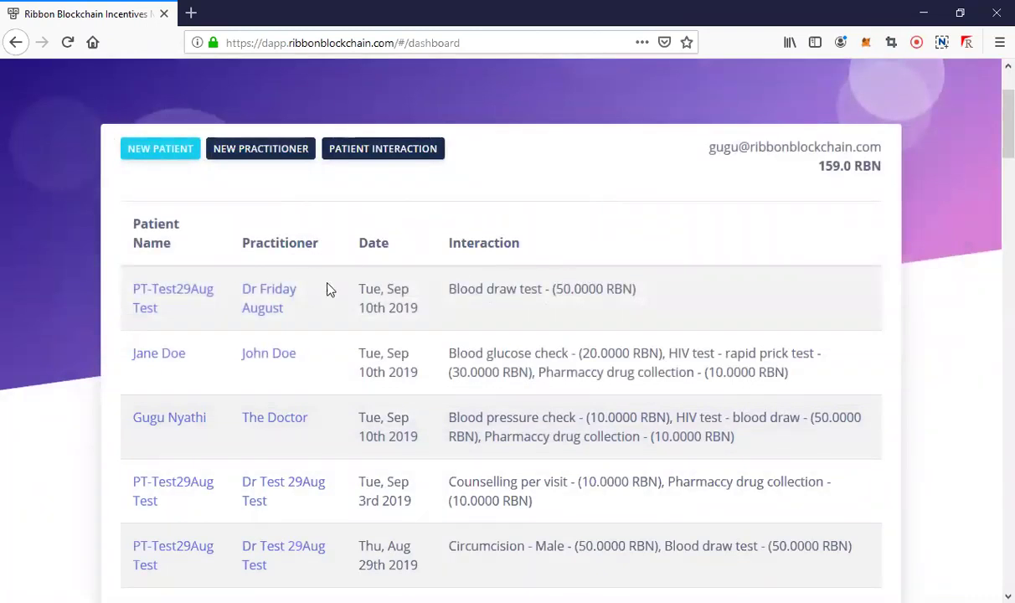
left_click(388, 156)
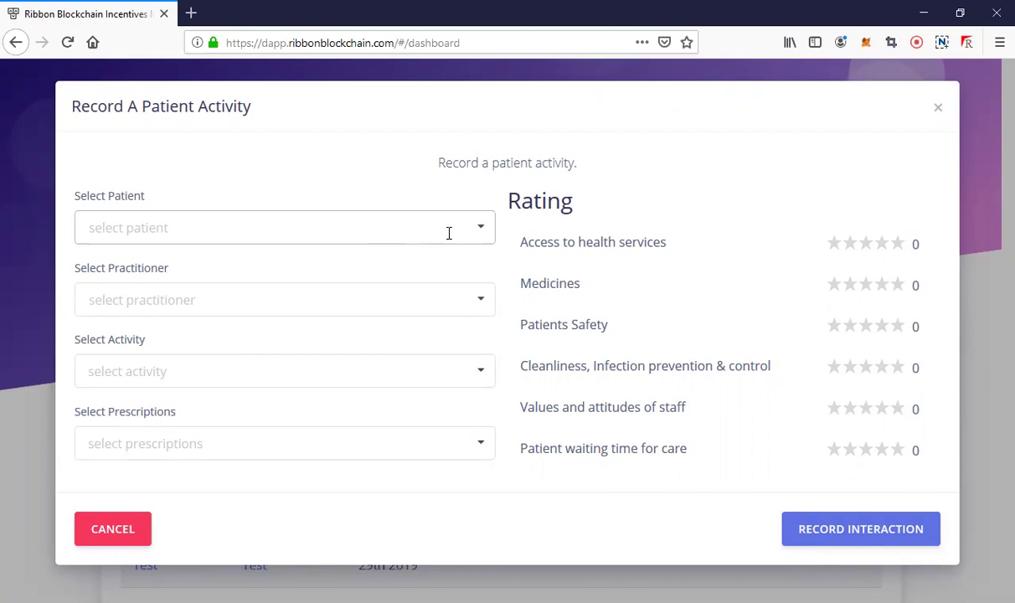
- Choose the patient and the practitioner for the new activity record from their dropdowns
left_click(479, 236)
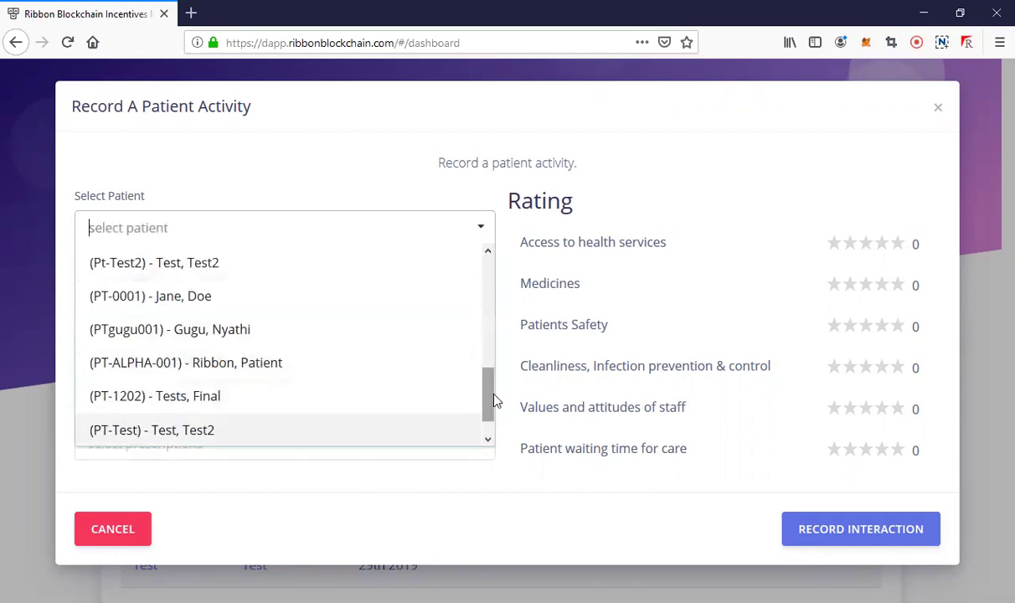
scroll(489, 435, "down", 1)
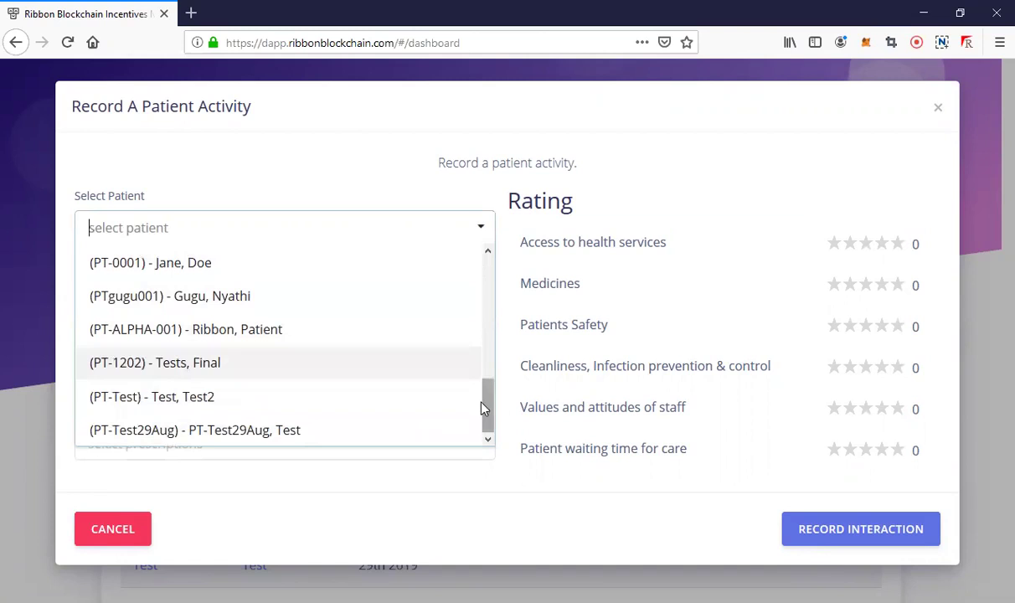
left_click_drag(485, 390, 473, 263)
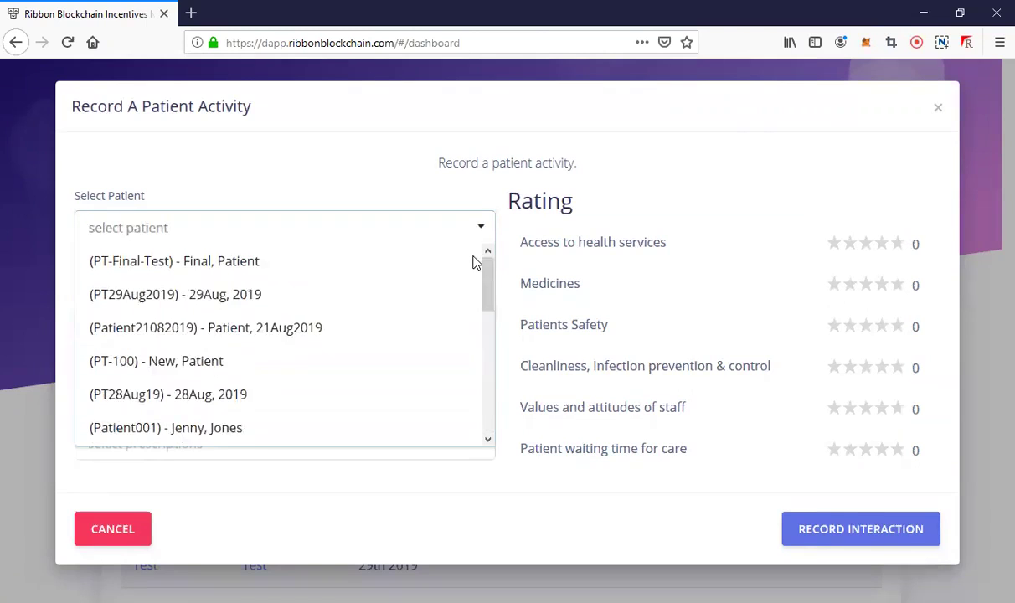
scroll(472, 284, "down", 2)
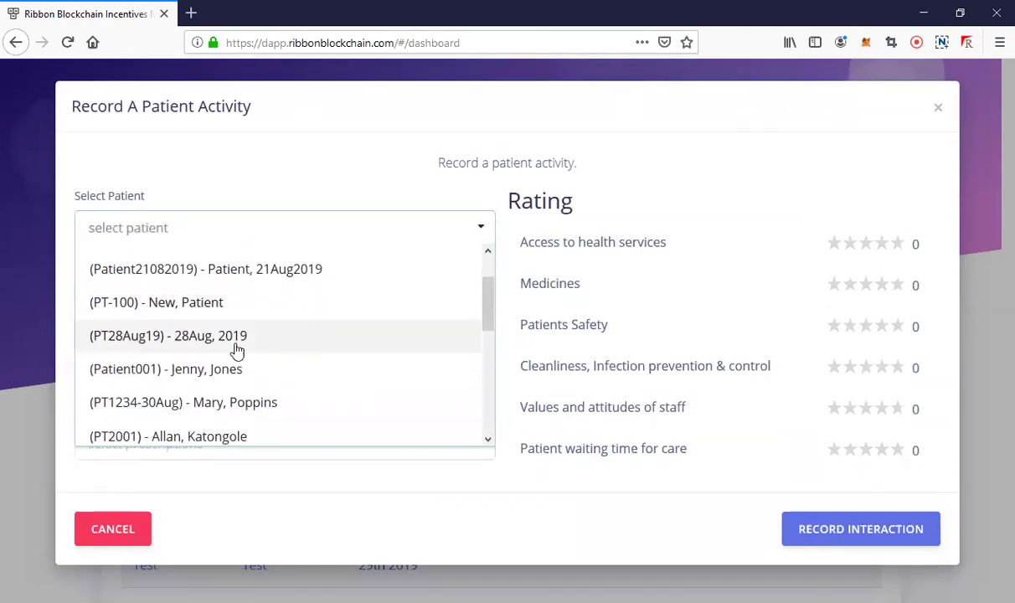
left_click(206, 370)
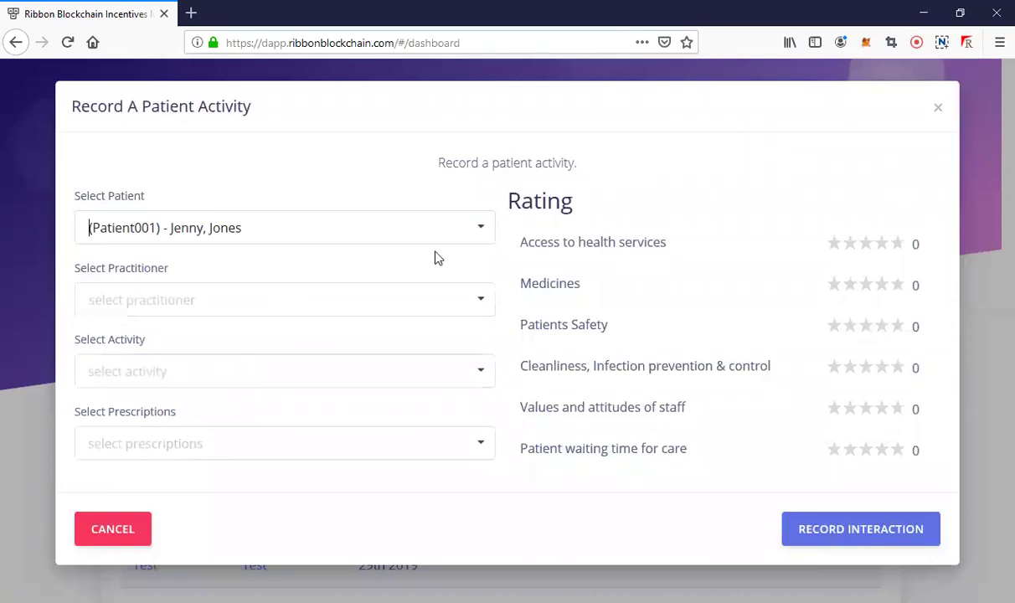
left_click(462, 302)
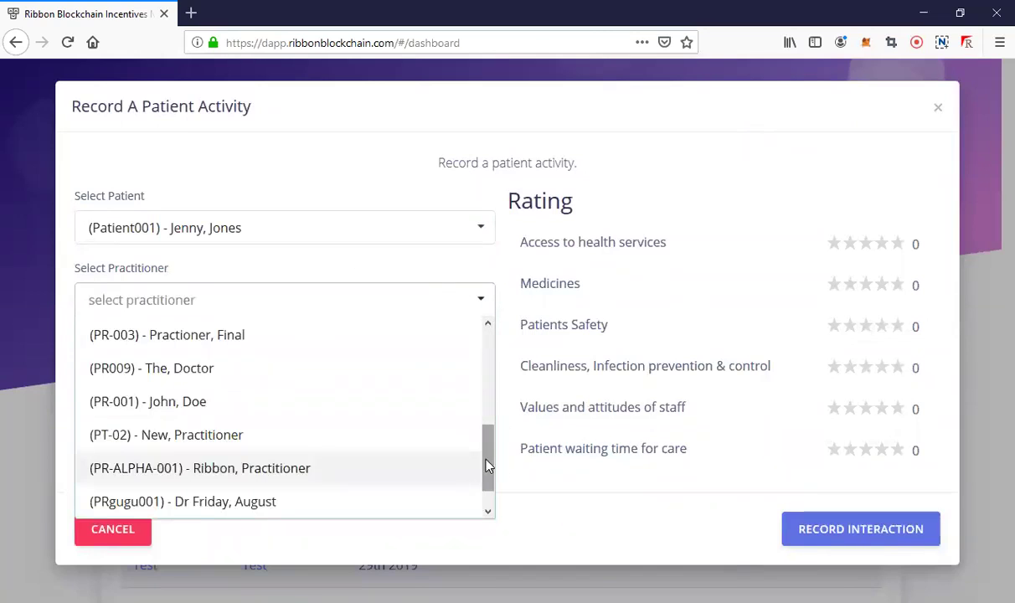
left_click_drag(489, 467, 486, 352)
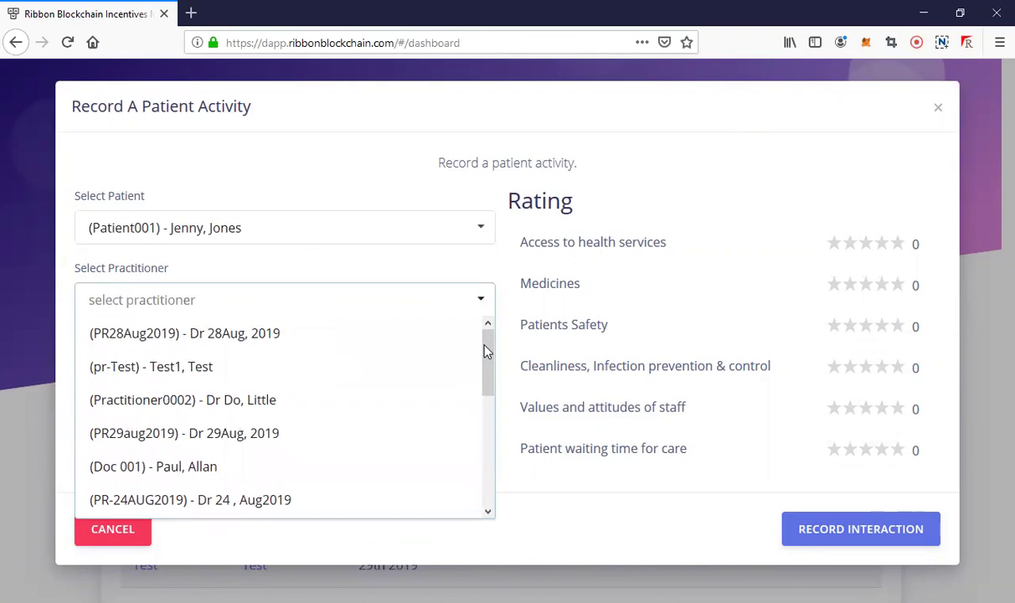
left_click(253, 411)
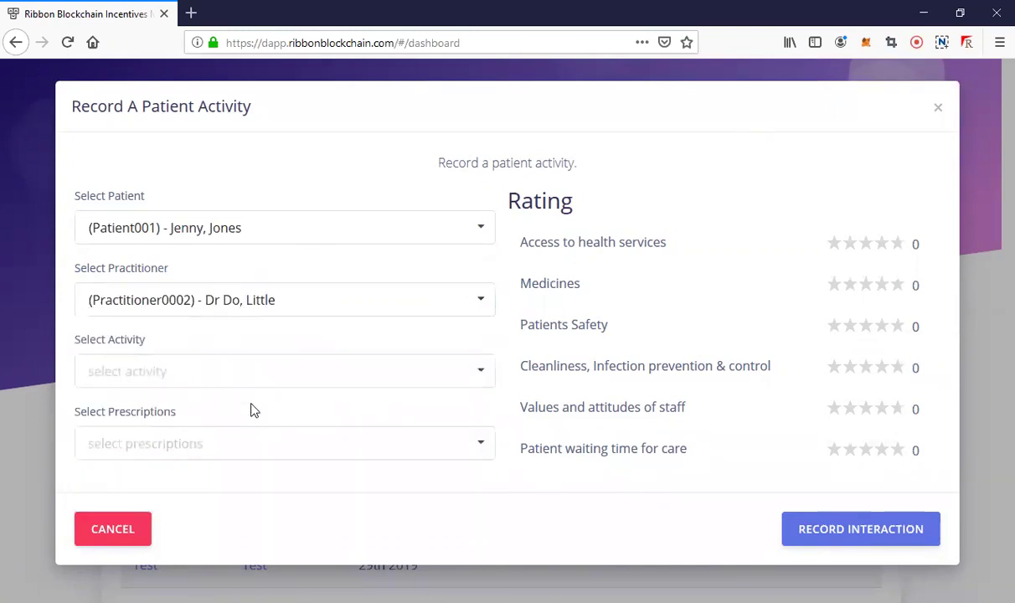
left_click(473, 377)
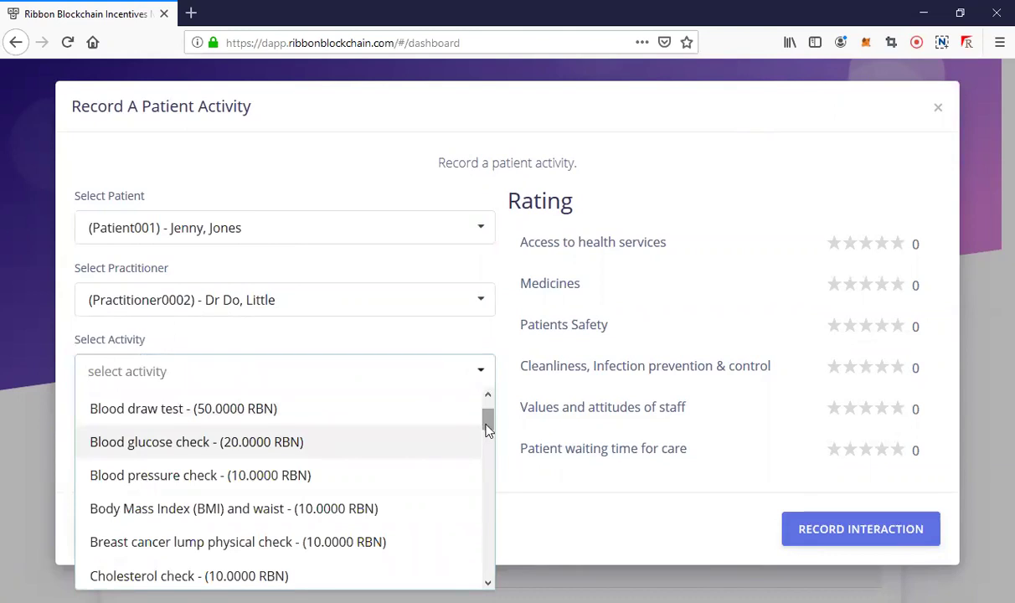
- Add Blood pressure check, Injection - in clinic per injection, and Pharmaccy drug collection as activities
left_click(265, 475)
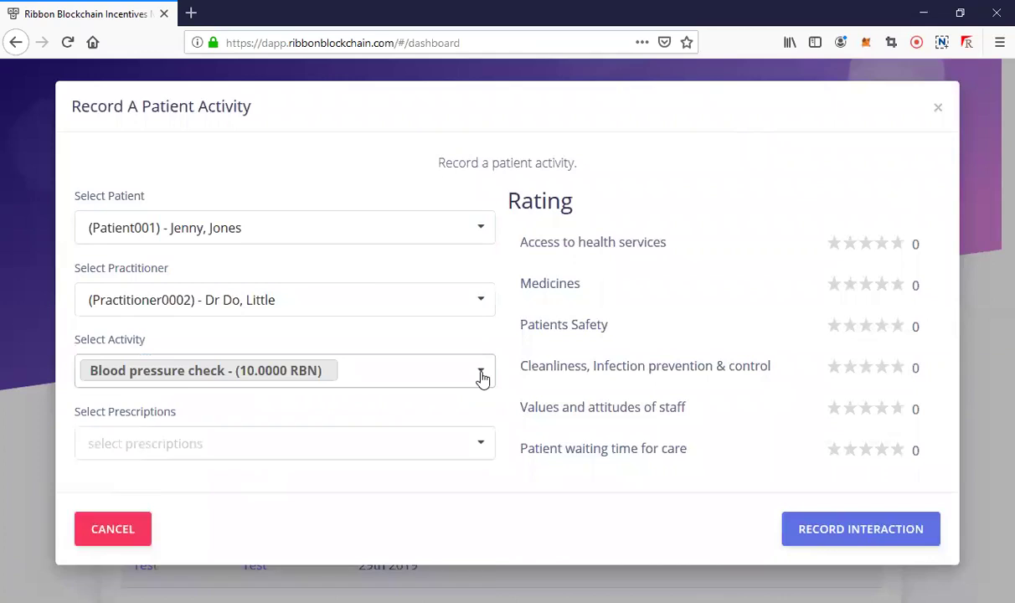
left_click(481, 376)
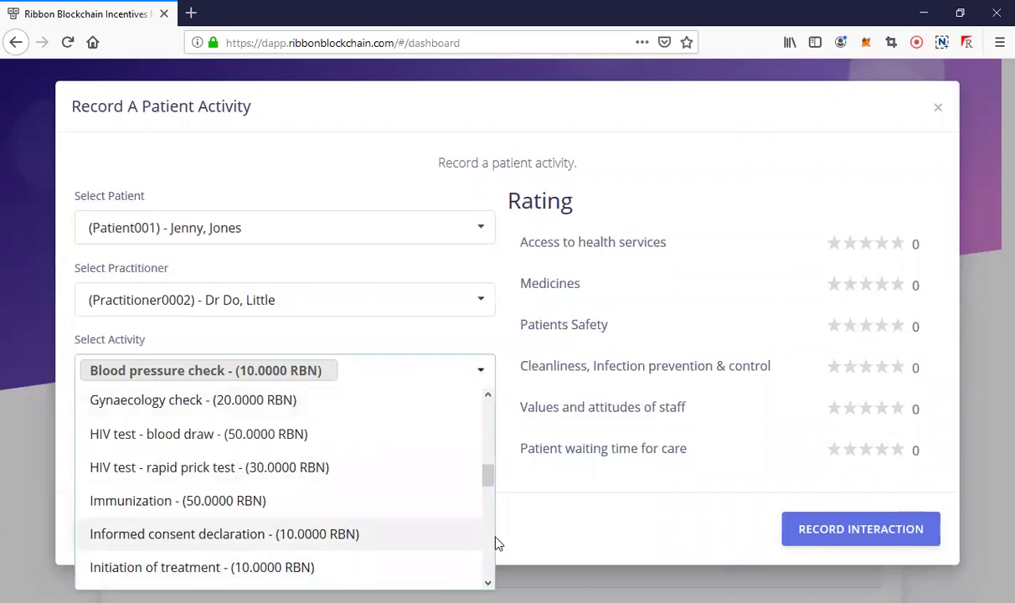
scroll(487, 558, "down", 5)
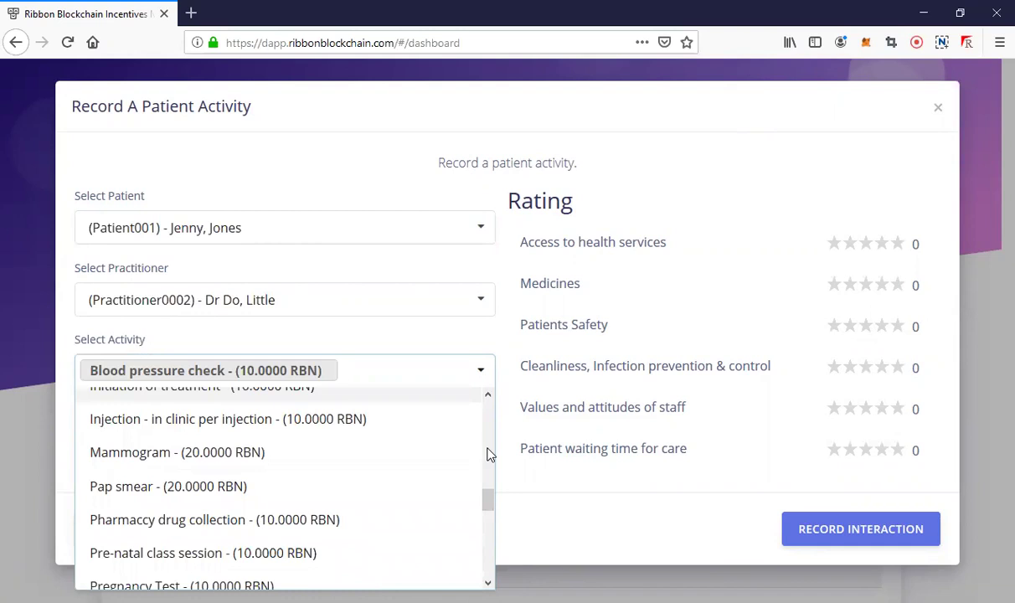
left_click(199, 419)
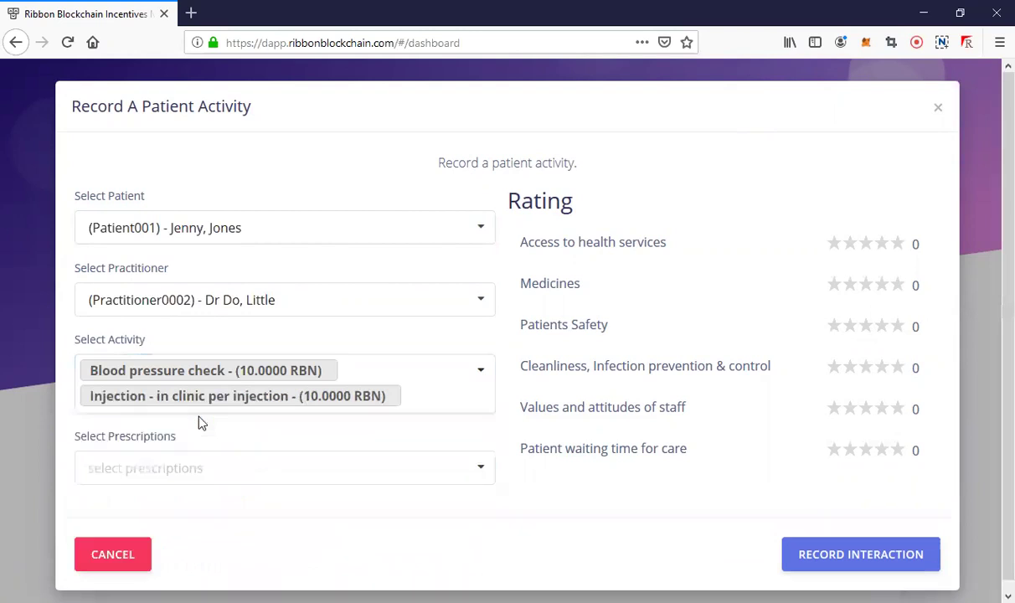
left_click(447, 397)
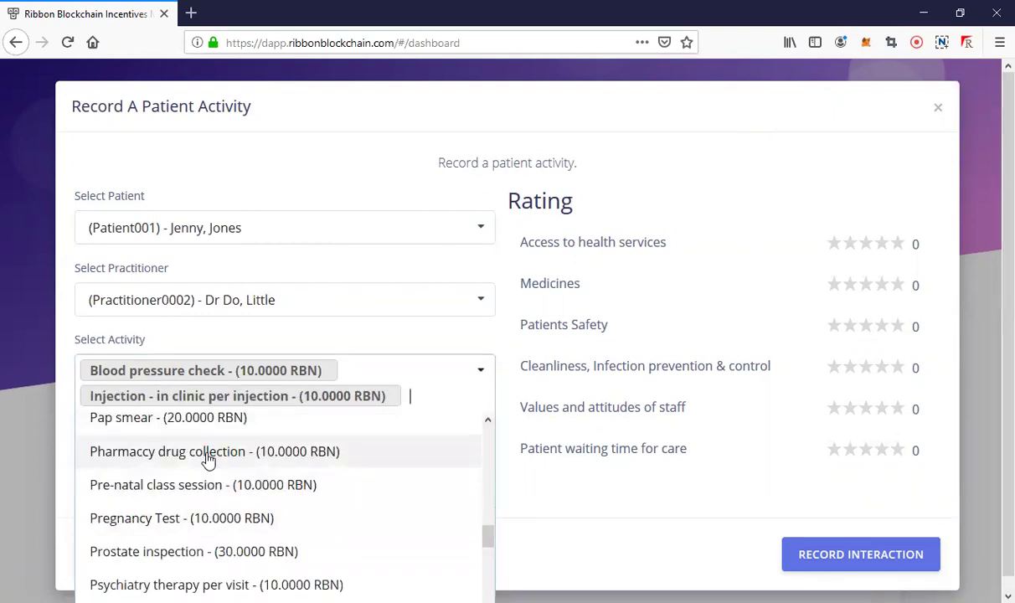
left_click(337, 456)
- Prescribe Amoxicillin and Aspirin
left_click(402, 493)
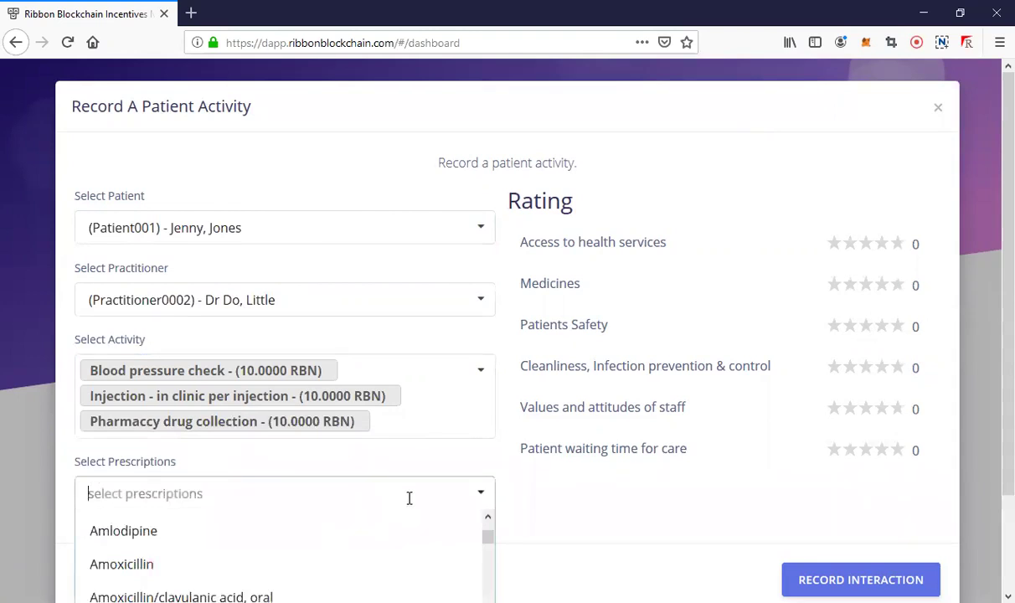
left_click(138, 563)
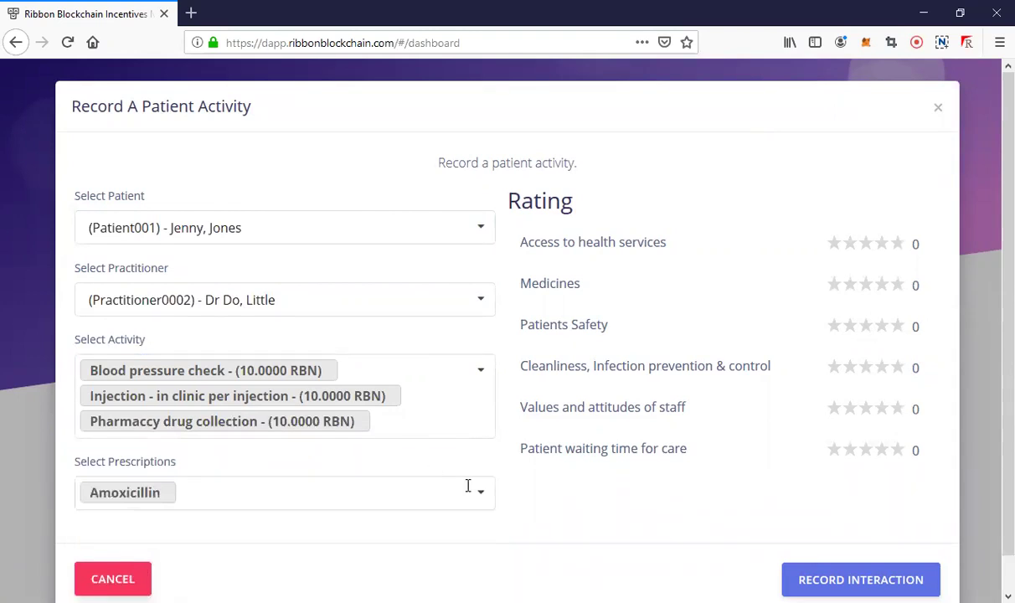
left_click(479, 498)
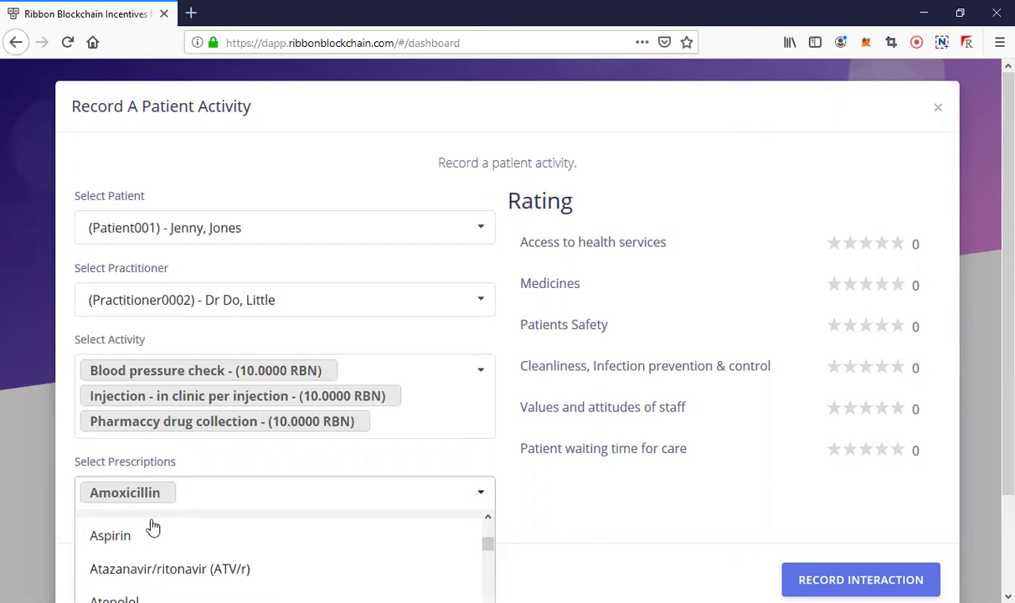
left_click(124, 540)
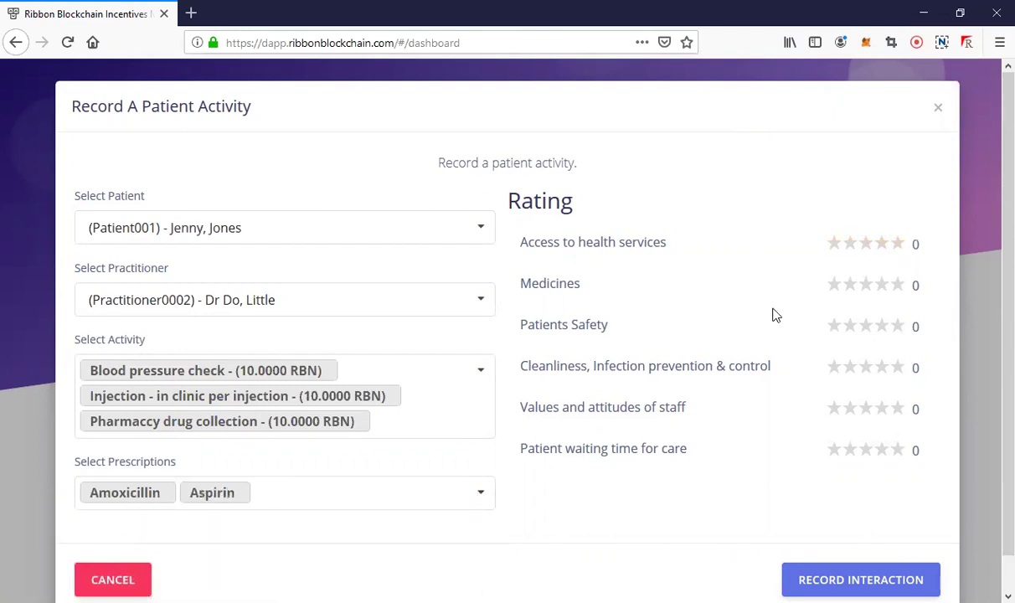
- Rate services 3, Medicines 5, Safety 3, cleanliness 5, staff 1, waiting time 2, then submit
left_click(844, 250)
left_click(861, 253)
left_click(835, 287)
left_click(897, 286)
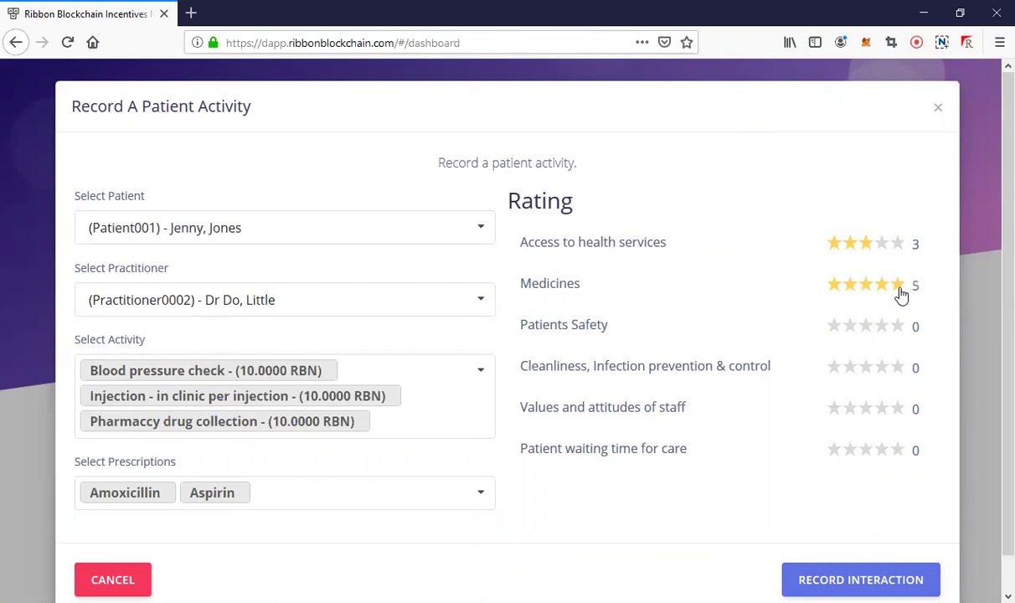
left_click(865, 328)
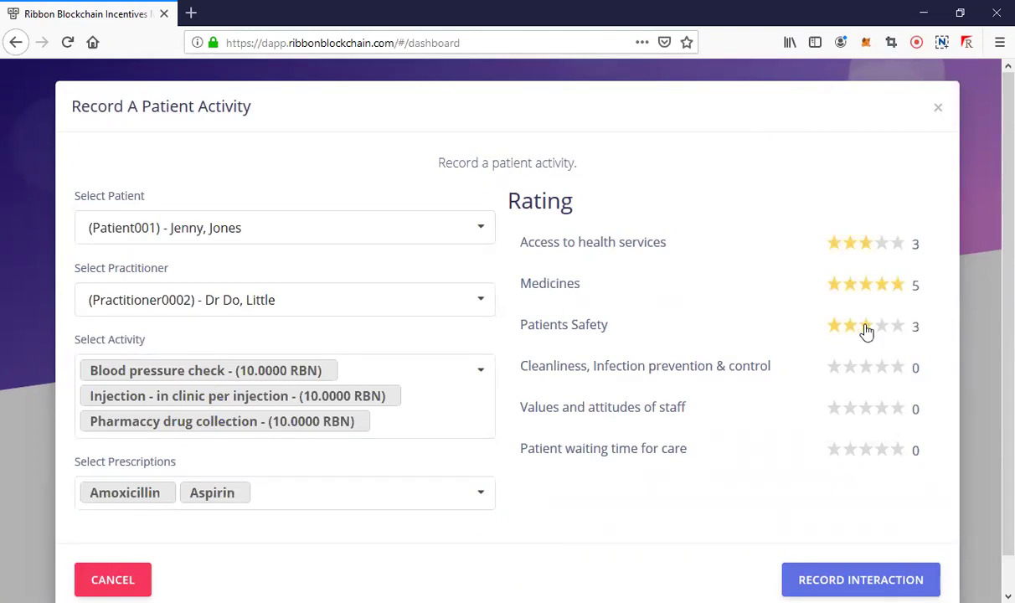
left_click(898, 370)
left_click(835, 412)
left_click(848, 451)
left_click(860, 579)
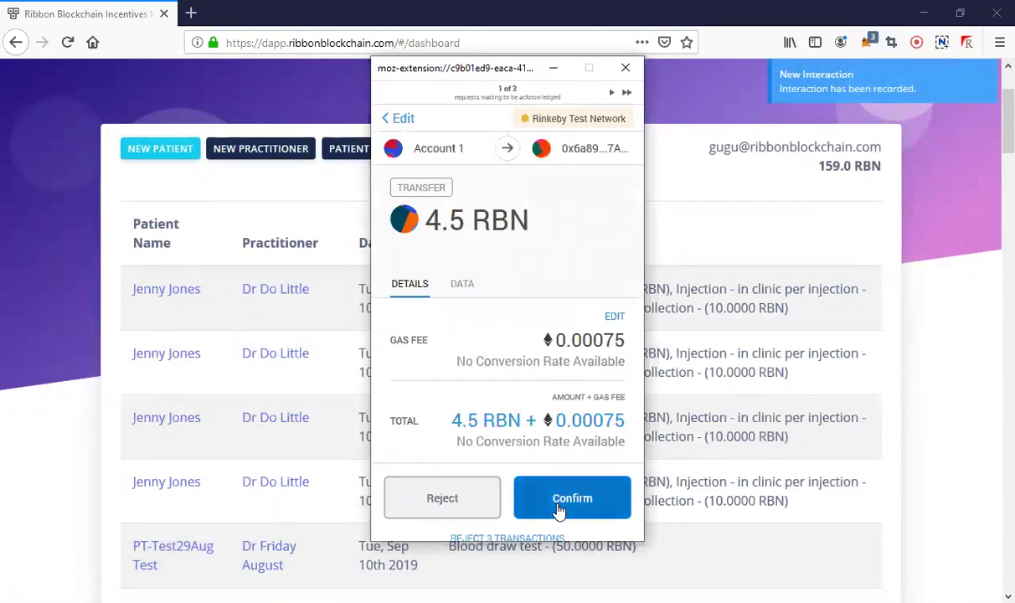
- Confirm the 4.5 RBN transfer and the remaining pending MetaMask transactions
left_click(558, 510)
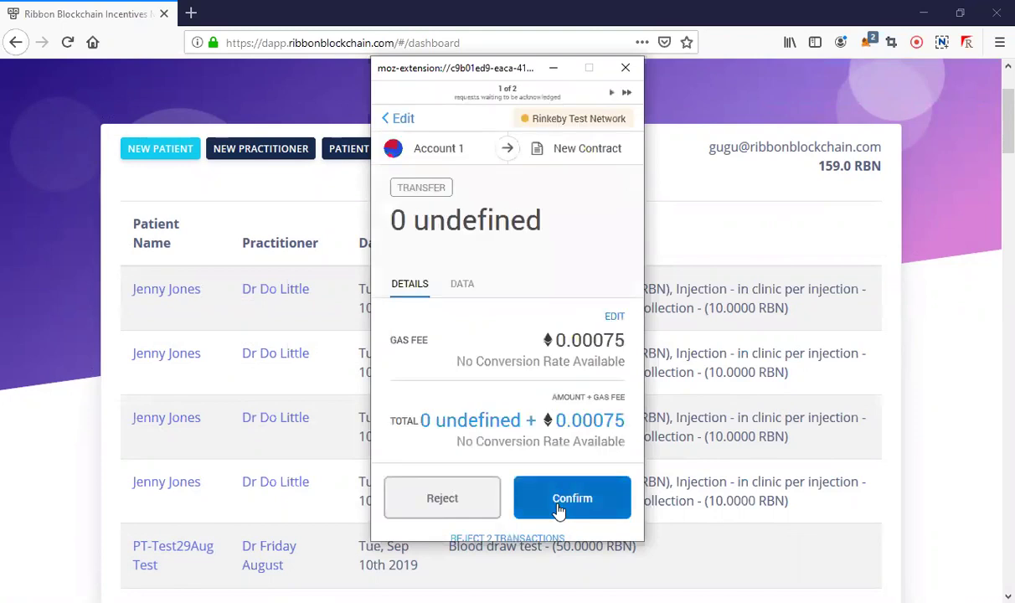
left_click(558, 511)
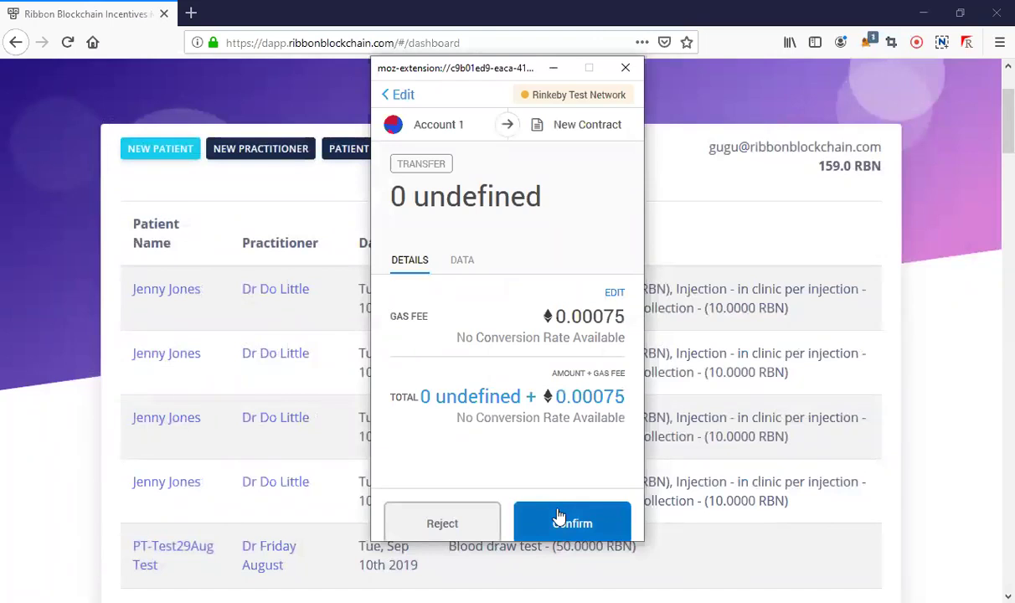
left_click(559, 517)
right_click(559, 516)
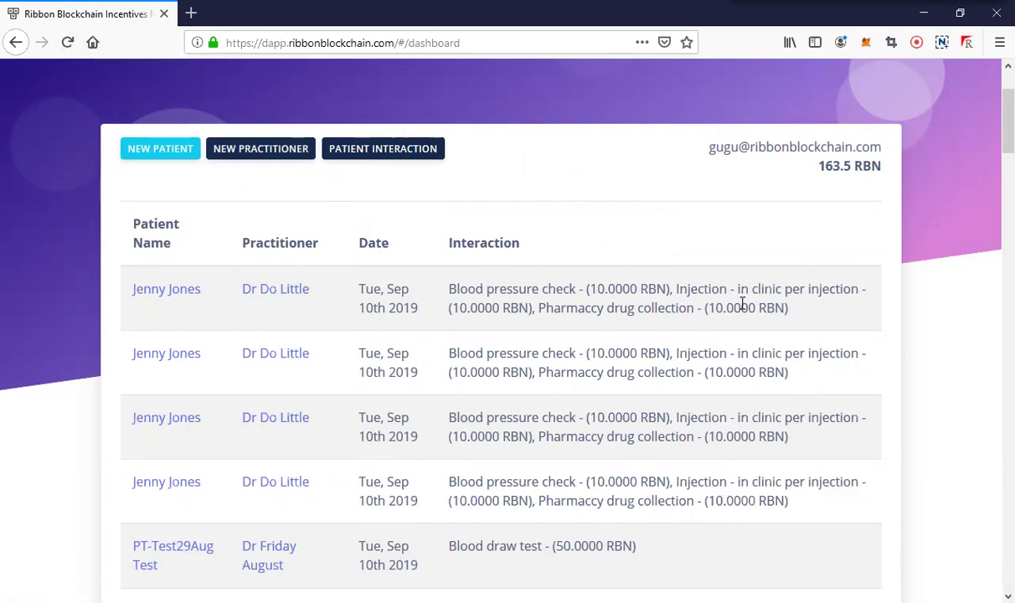
- Reload the dApp page to refresh the RBN balance
left_click(67, 44)
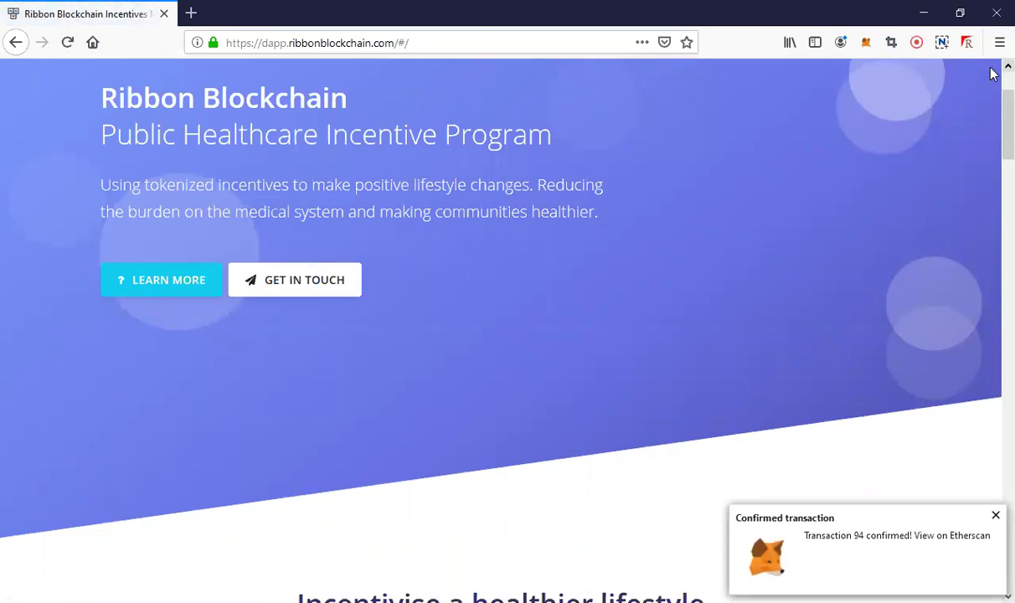
- Go back to the dashboard and open the patient's Details showing a 30.0 RBN balance
scroll(941, 77, "up", 3)
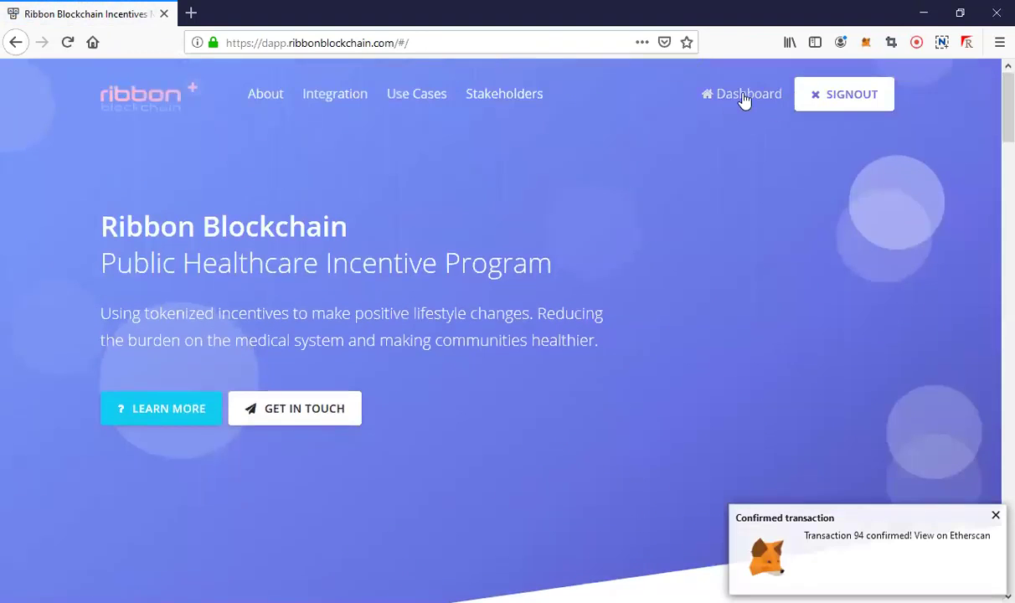
left_click(744, 96)
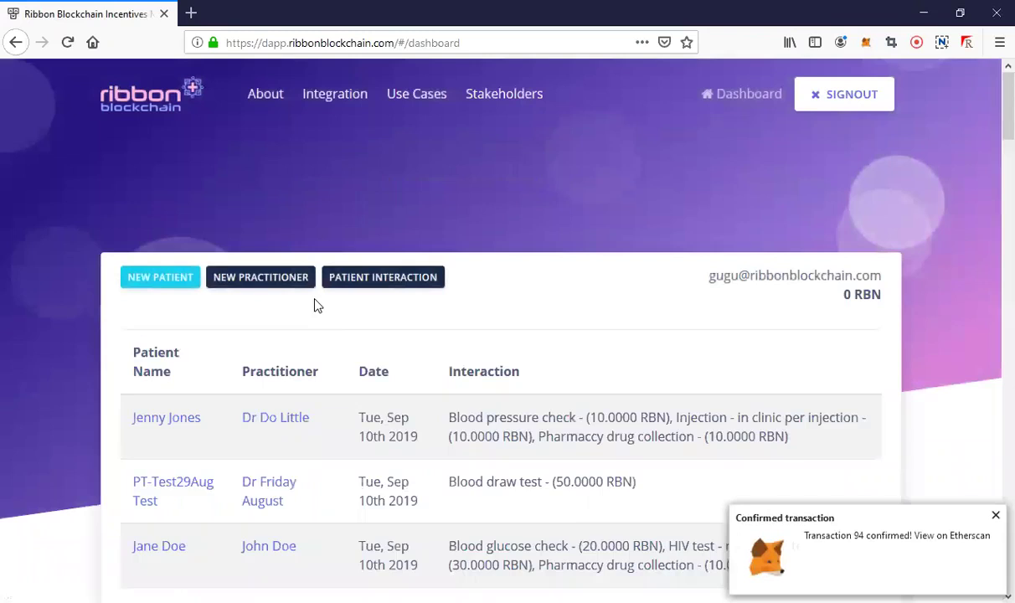
scroll(990, 134, "down", 3)
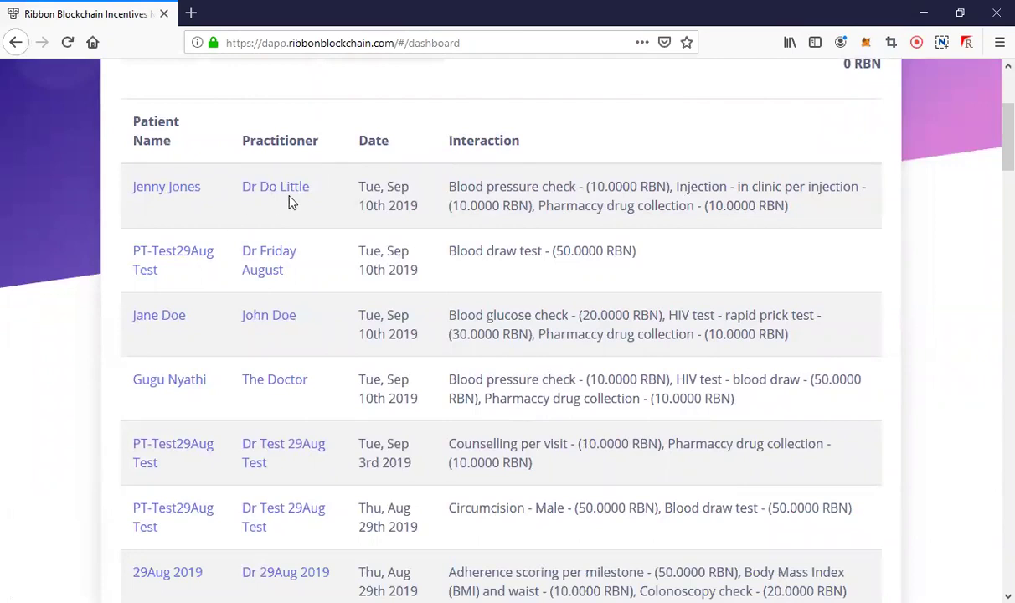
left_click(174, 188)
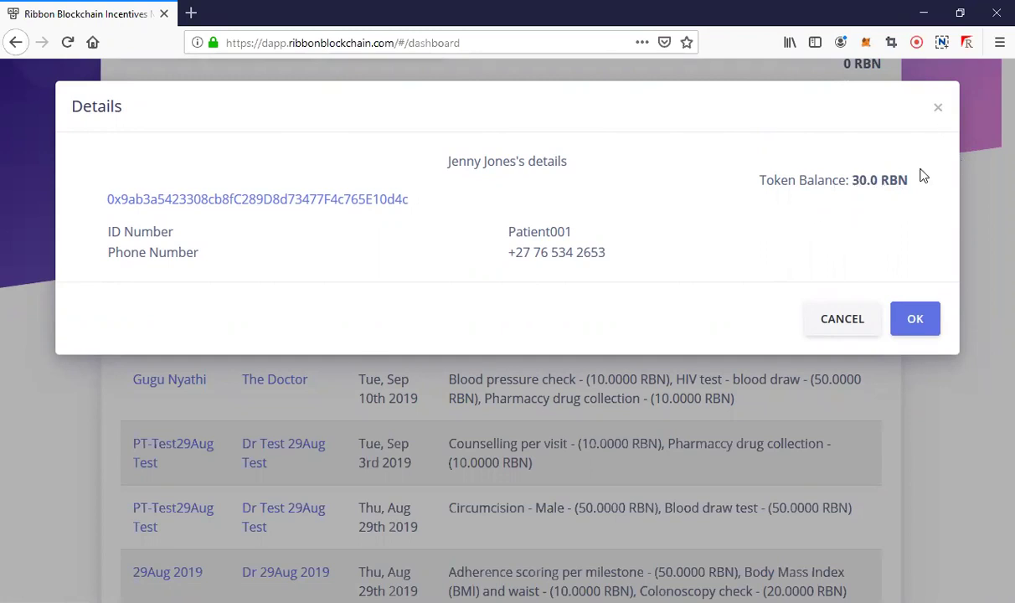
- Open the patient's wallet address on Etherscan and expand its token holdings list
left_click(339, 207)
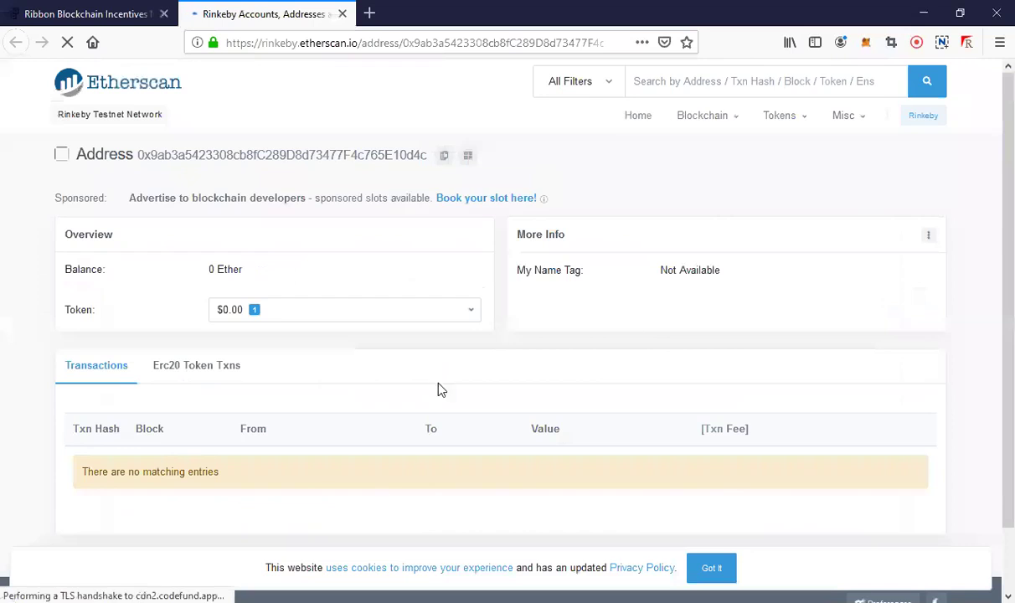
left_click(466, 312)
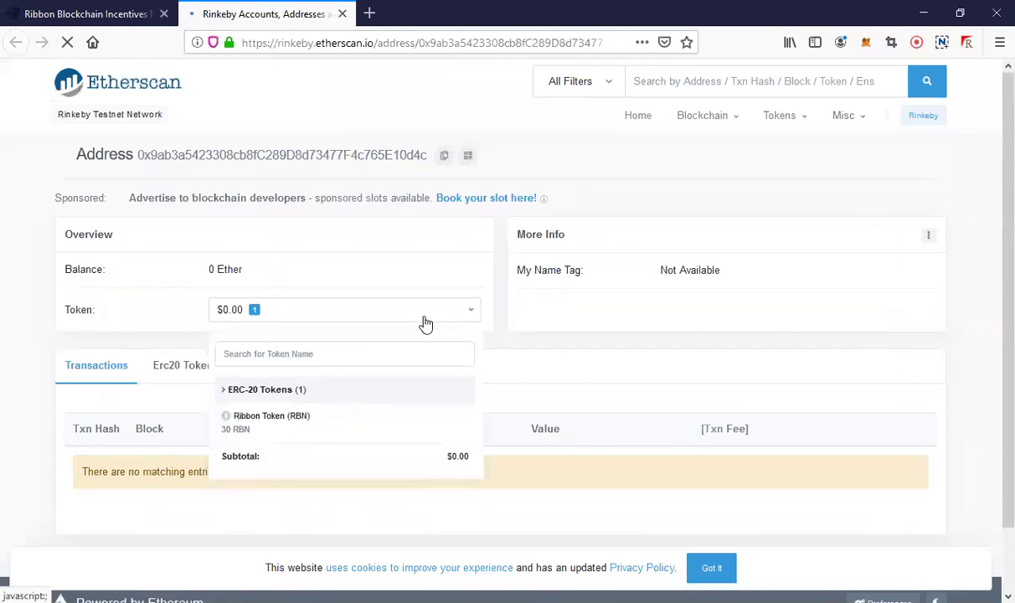
- View the address's Ribbon Token (RBN) transfers, confirming one incoming 30 RBN transfer, then return to the dApp
left_click(266, 432)
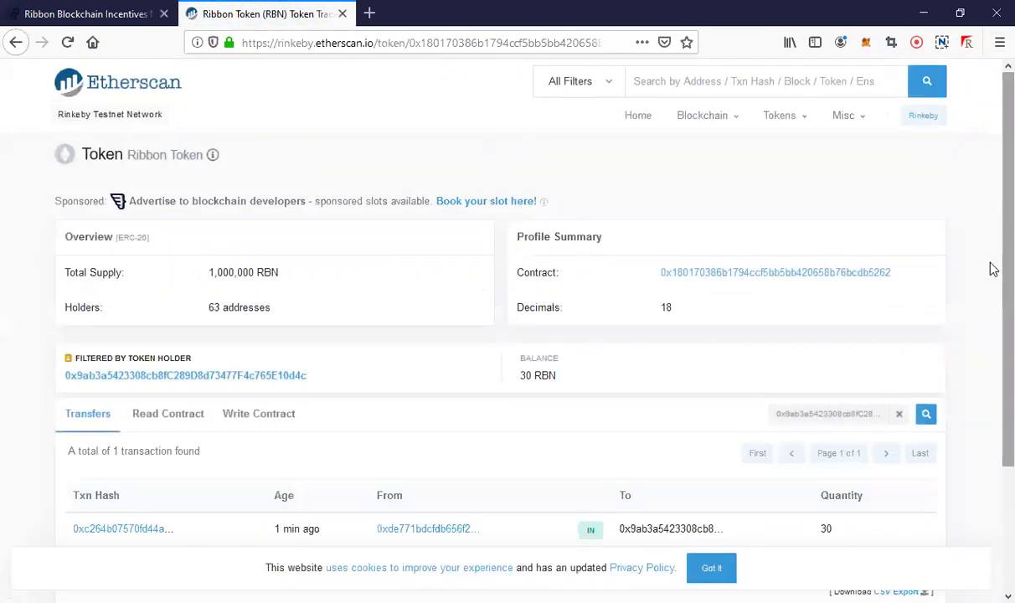
scroll(992, 424, "down", 3)
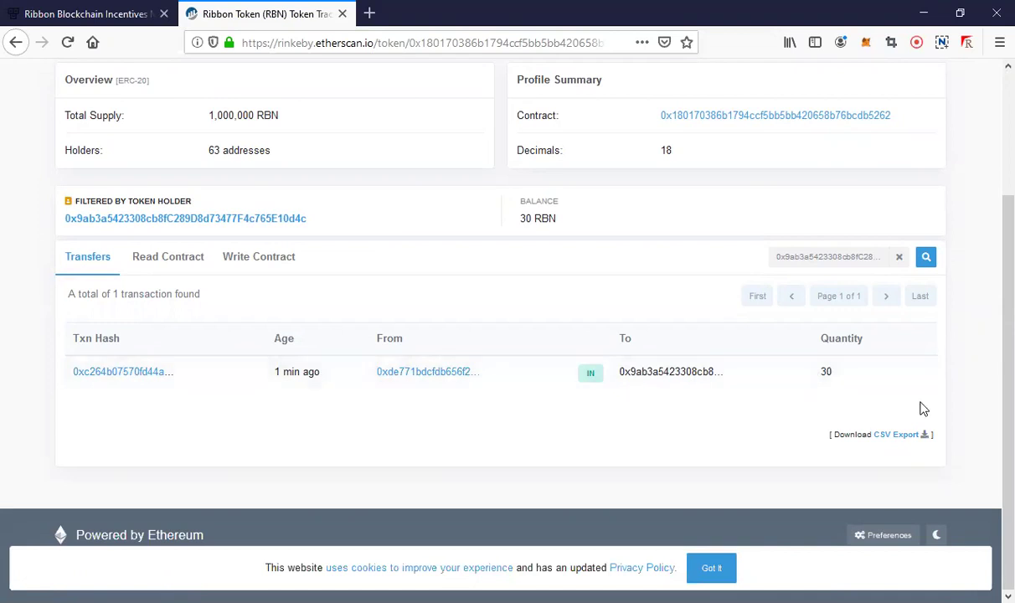
scroll(988, 494, "up", 2)
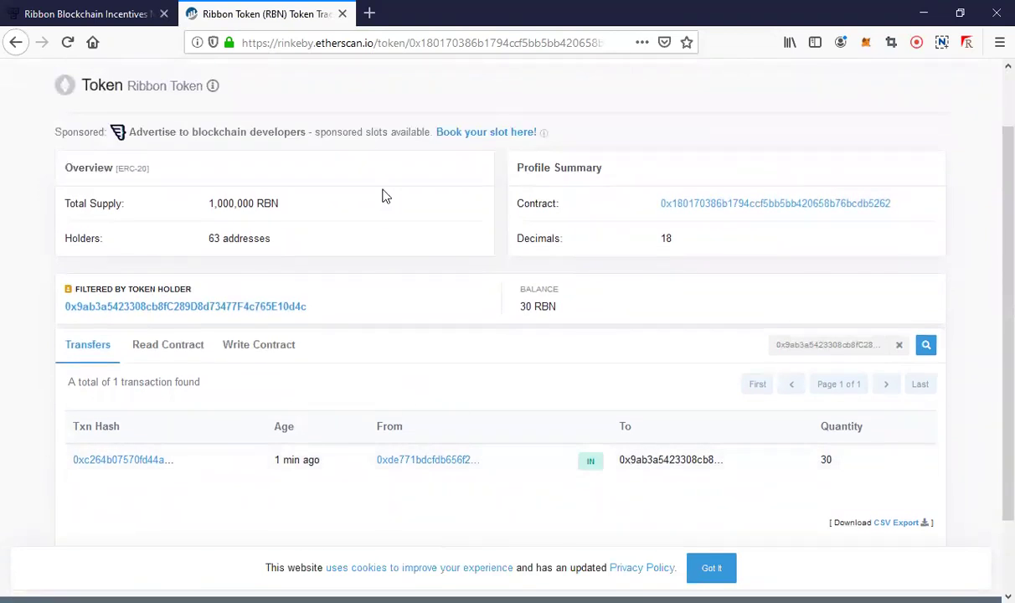
left_click(115, 15)
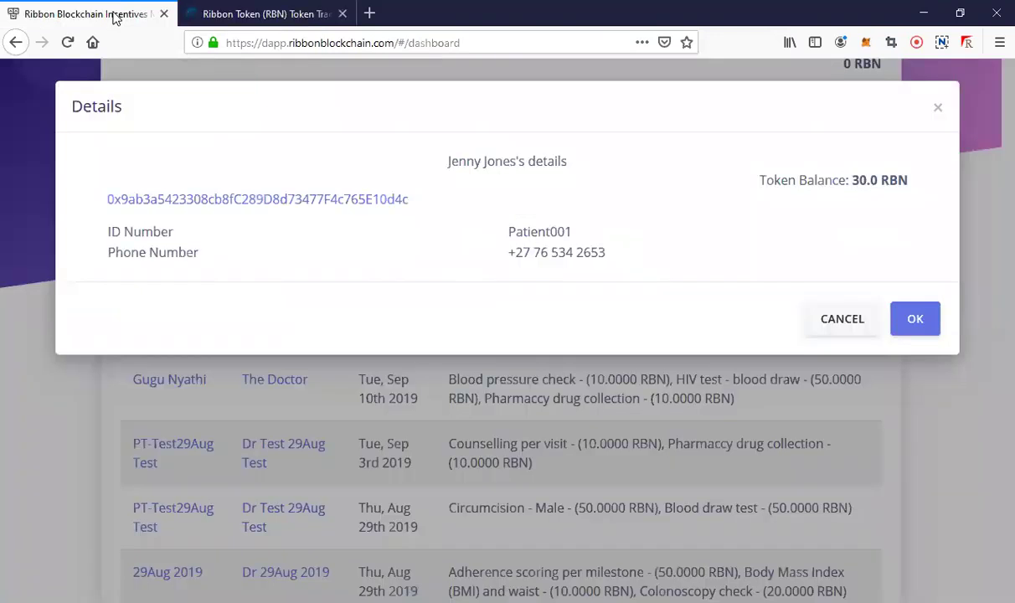
- Close the patient's details and open the practitioner's Details showing 3.95 RBN
left_click(937, 107)
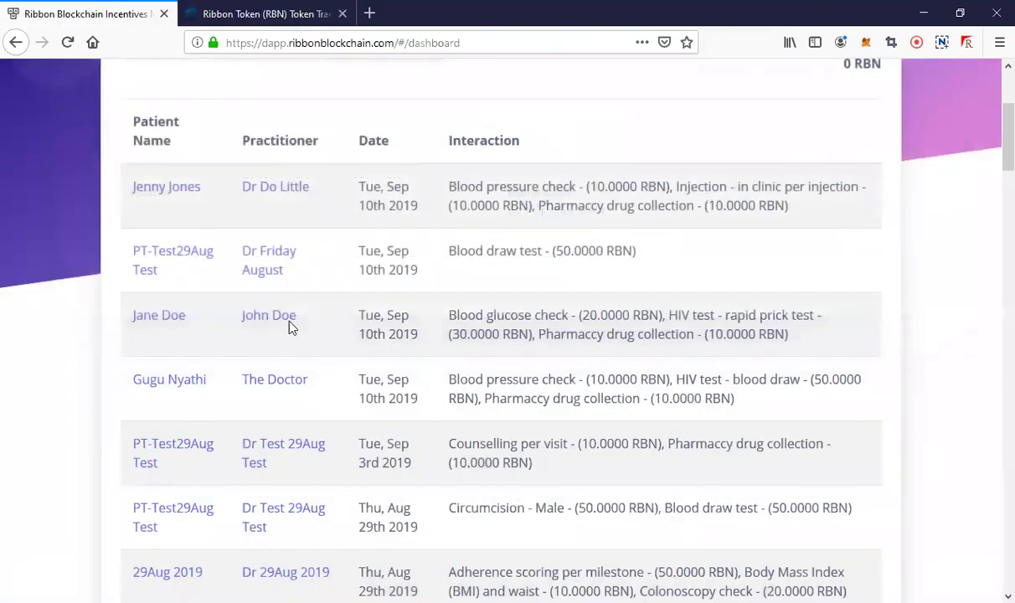
left_click(280, 187)
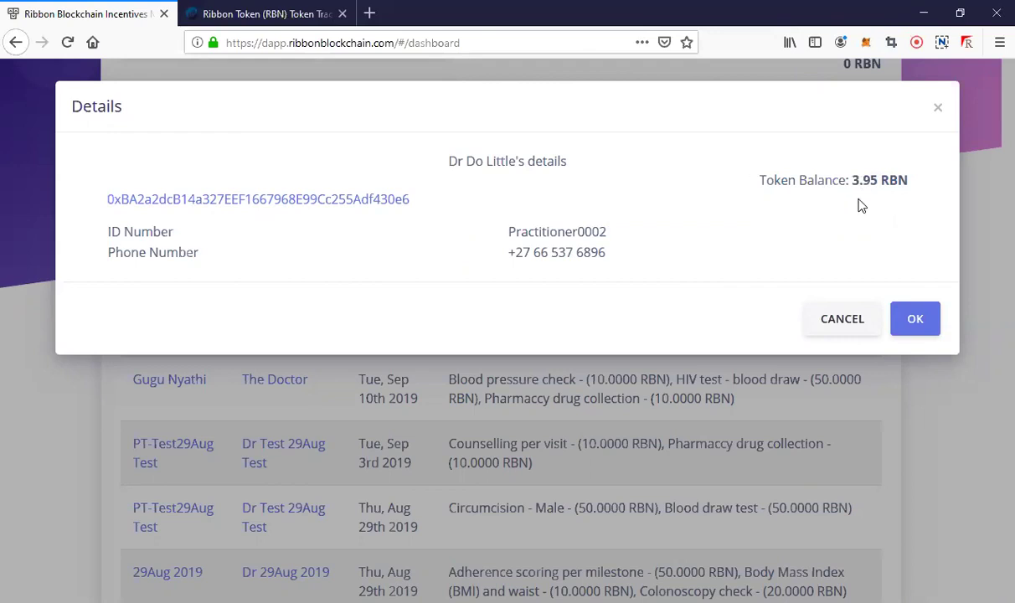
- Open the practitioner's address on Etherscan and view its Ribbon Token transfers, showing 3.95 RBN received
left_click(316, 206)
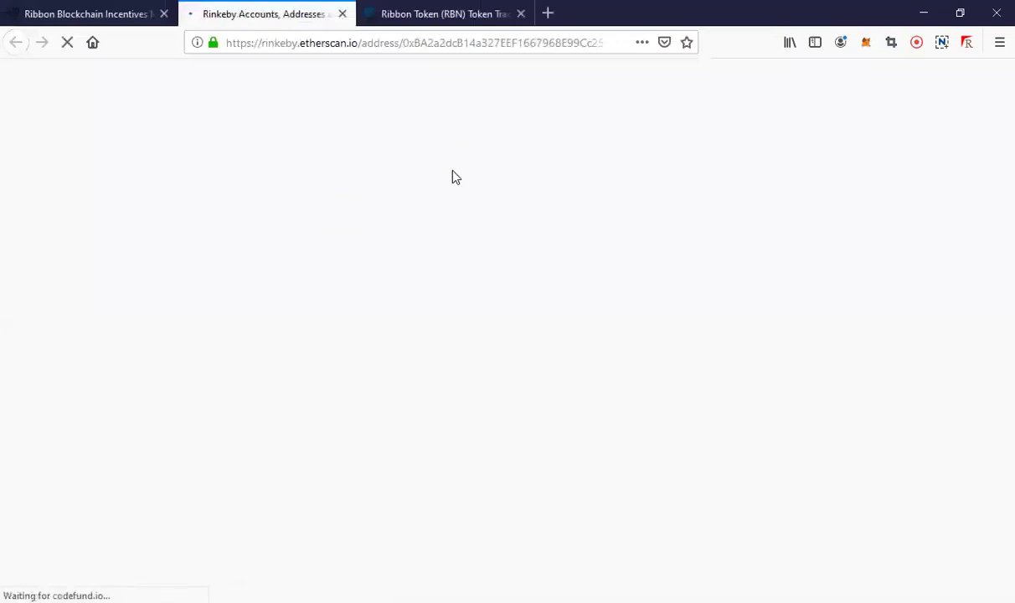
right_click(436, 318)
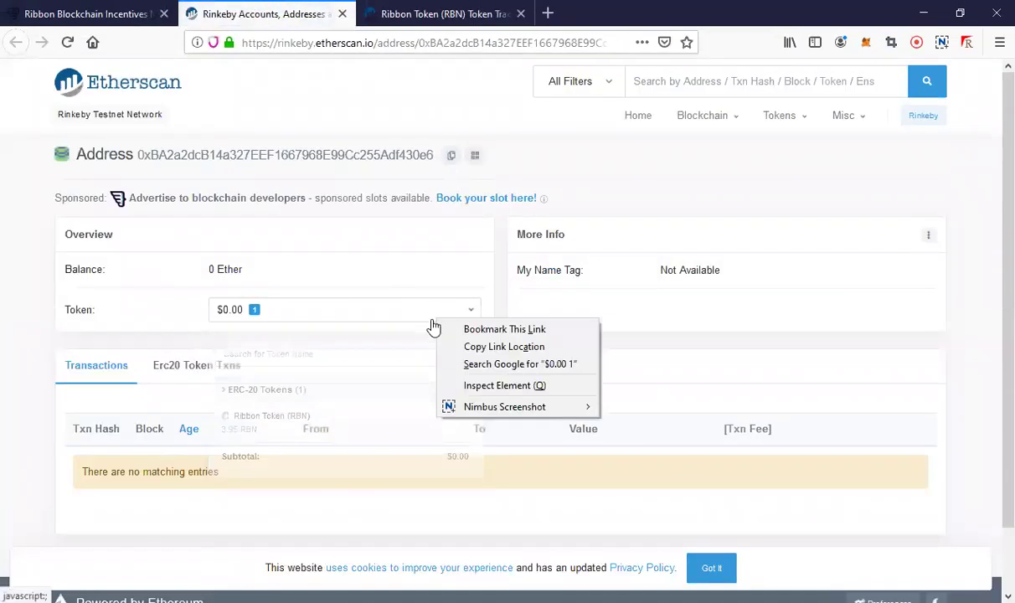
right_click(365, 316)
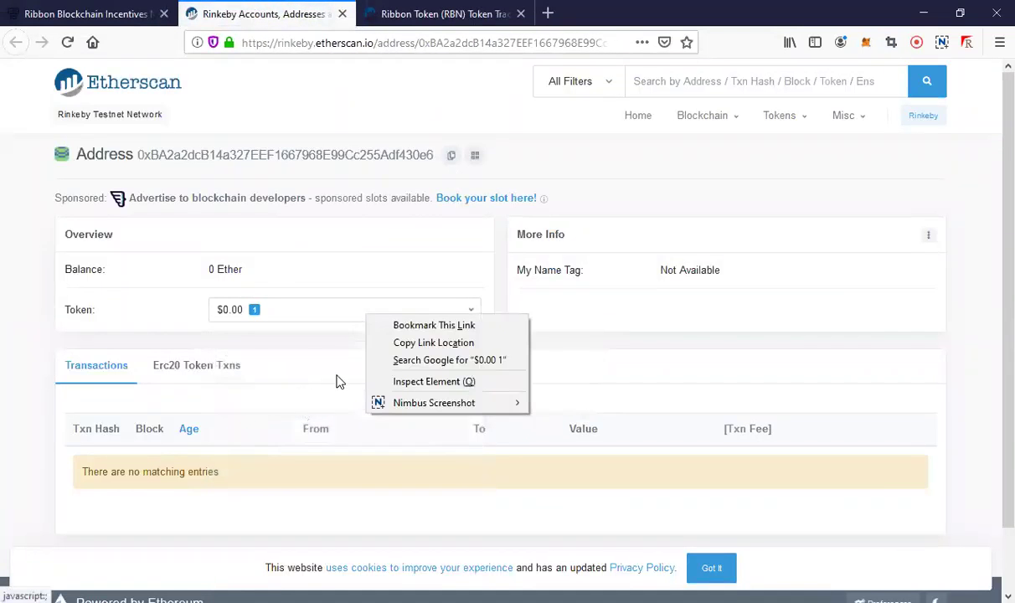
left_click(348, 310)
left_click(280, 415)
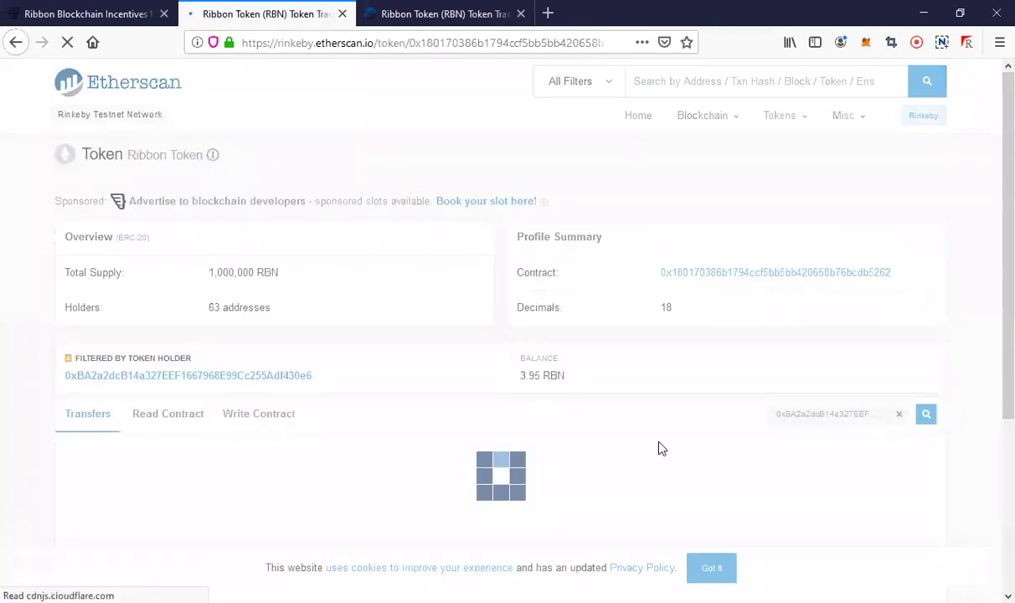
scroll(990, 377, "down", 3)
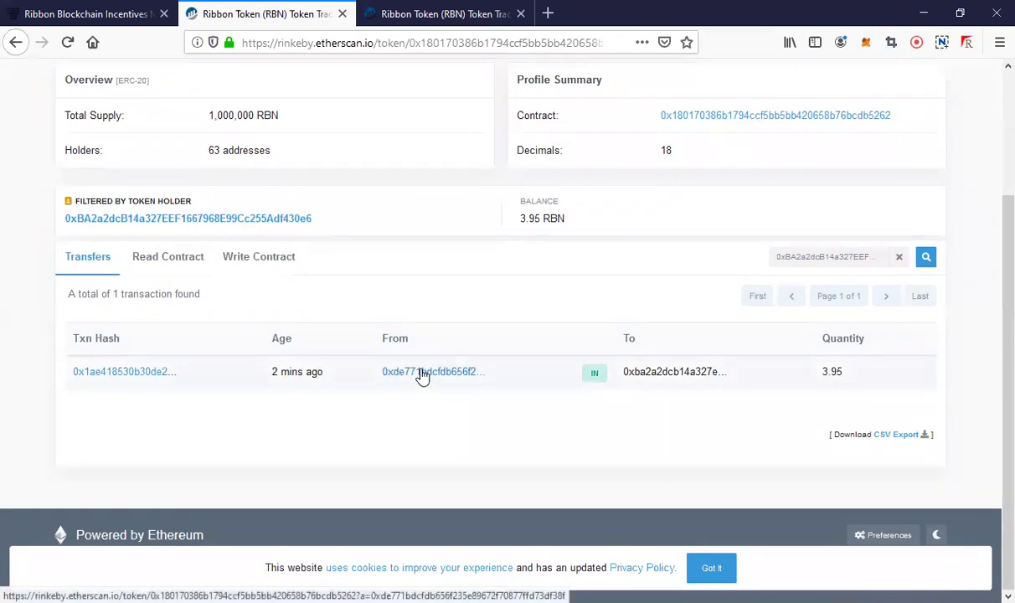
- Switch back to the Ribbon dashboard tab and close the practitioner's Details dialog
left_click(122, 10)
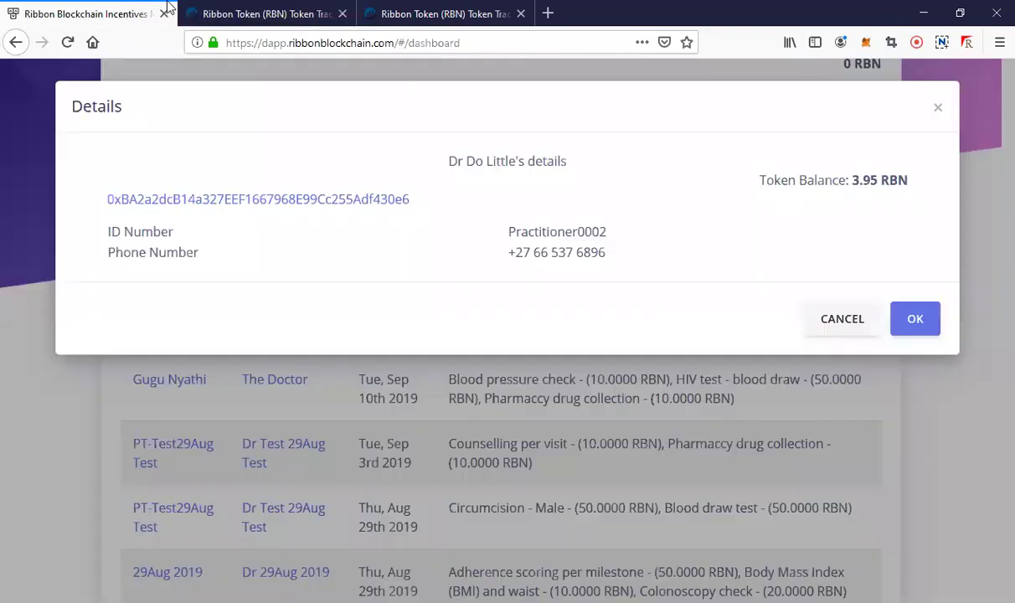
left_click(937, 106)
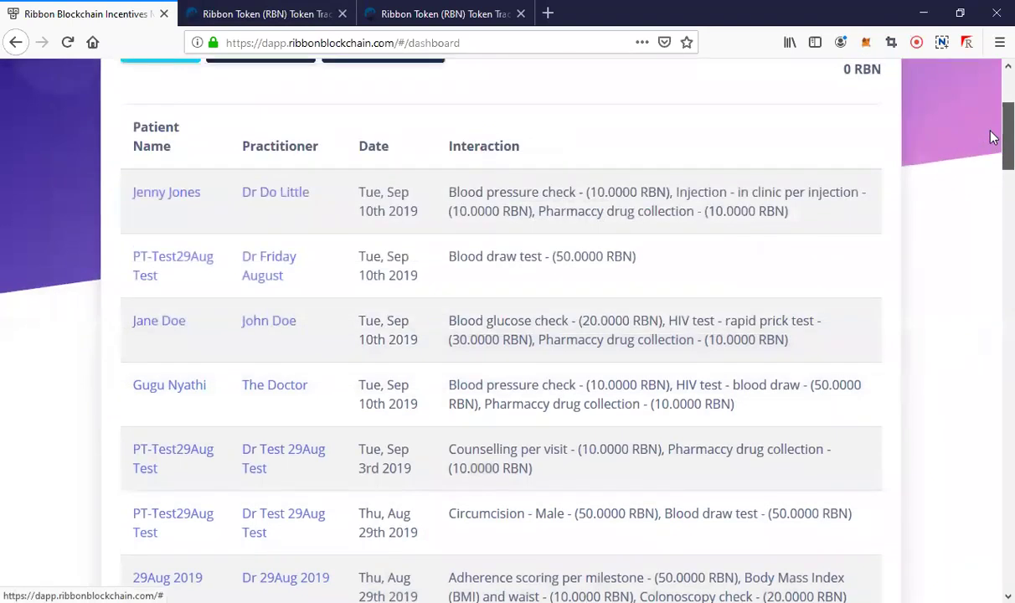
scroll(991, 137, "up", 3)
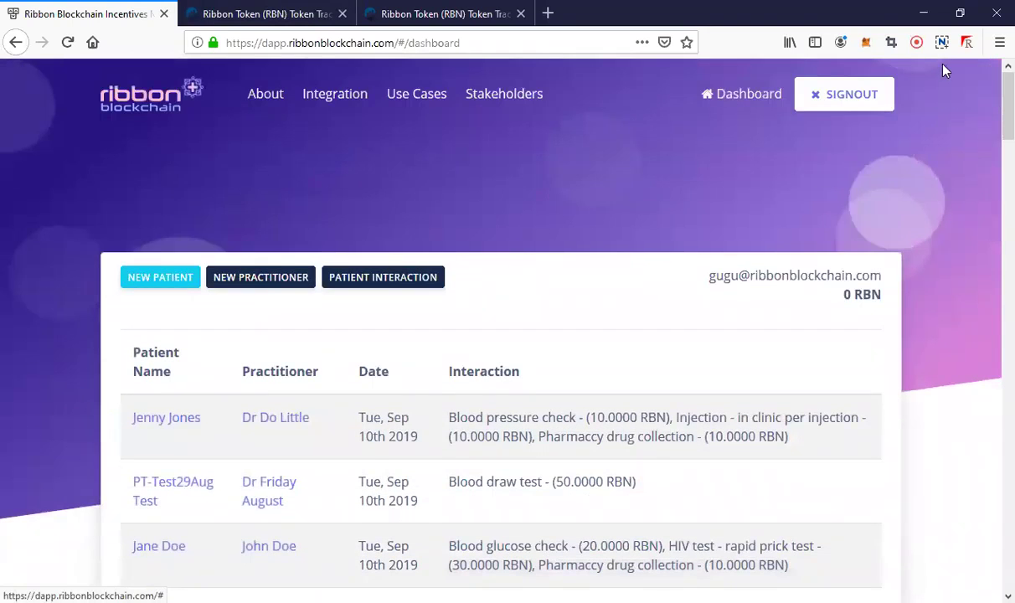
- Check the 1787.440 RBN balance and its transfer history in MetaMask
left_click(867, 44)
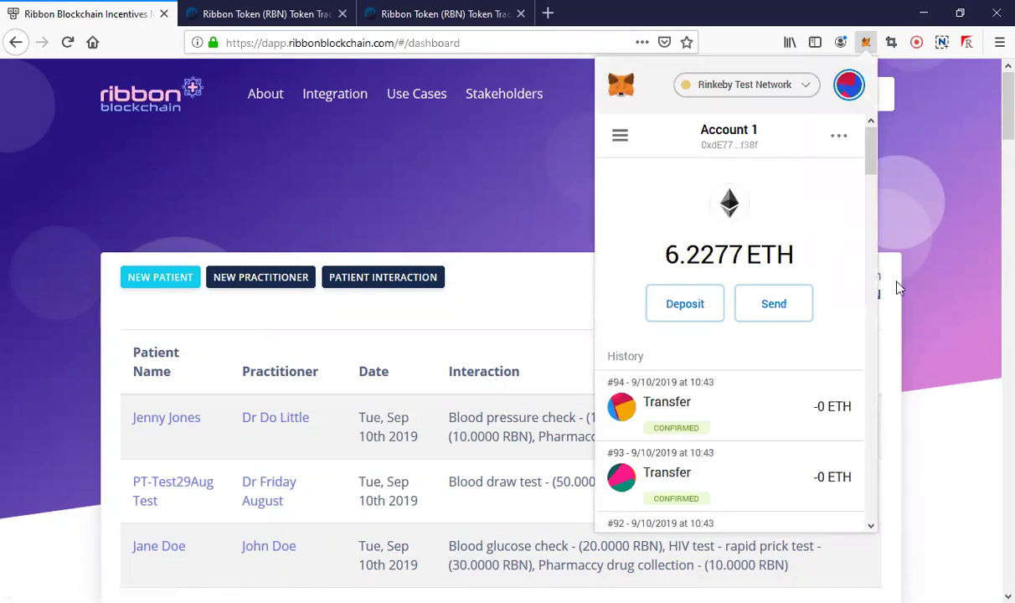
left_click(620, 139)
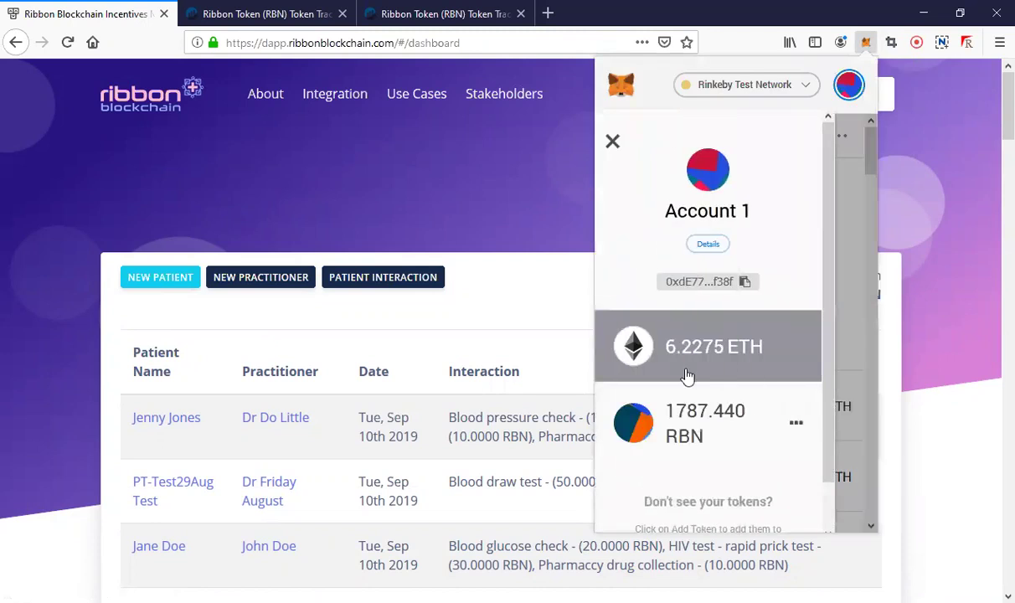
left_click(695, 430)
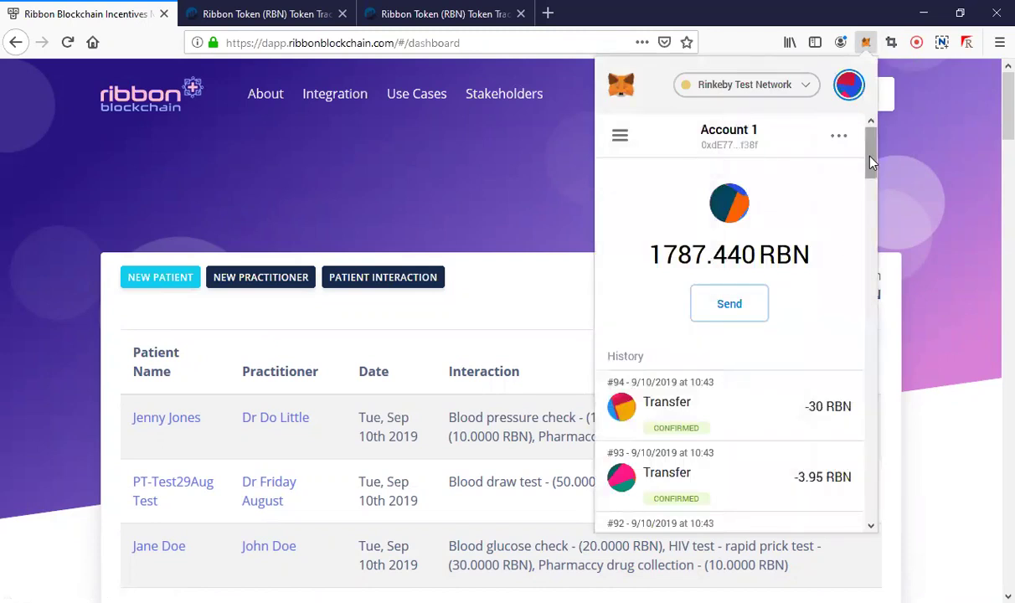
scroll(829, 180, "down", 5)
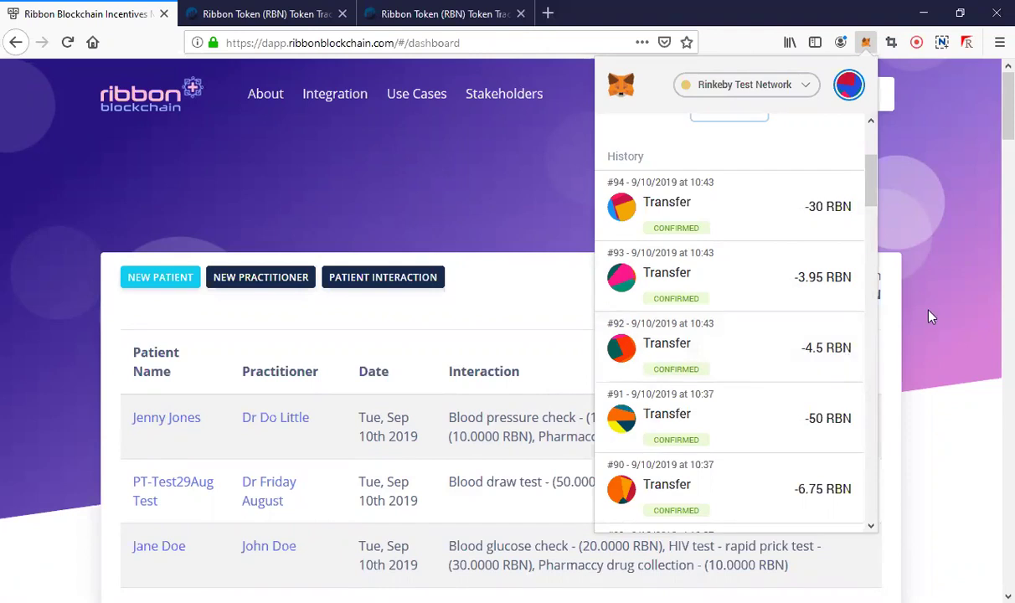
left_click(903, 321)
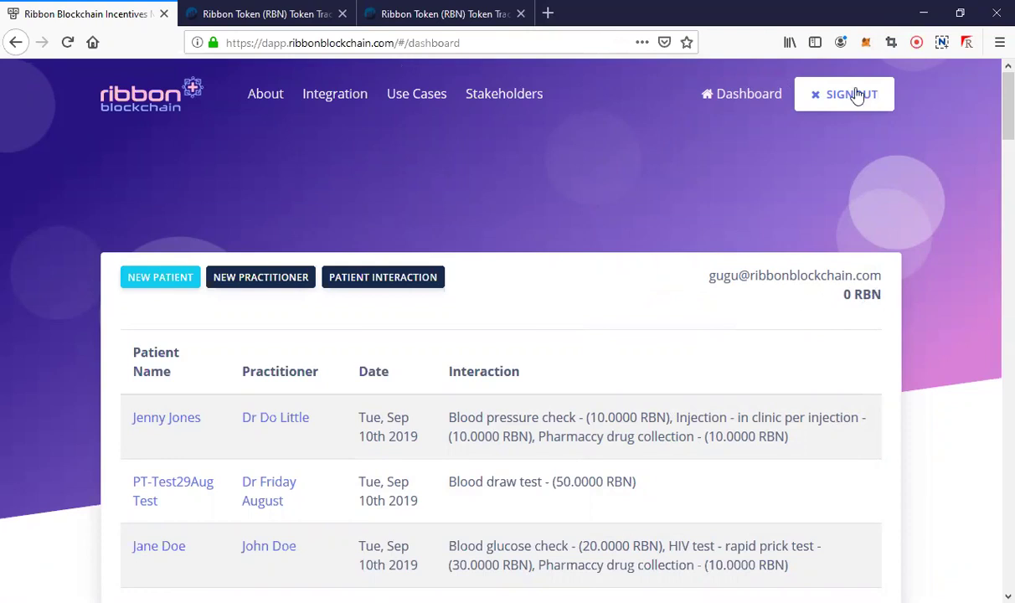
- Return to the RBN history and open transfer #92 of 4.5 RBN on Etherscan
left_click(866, 43)
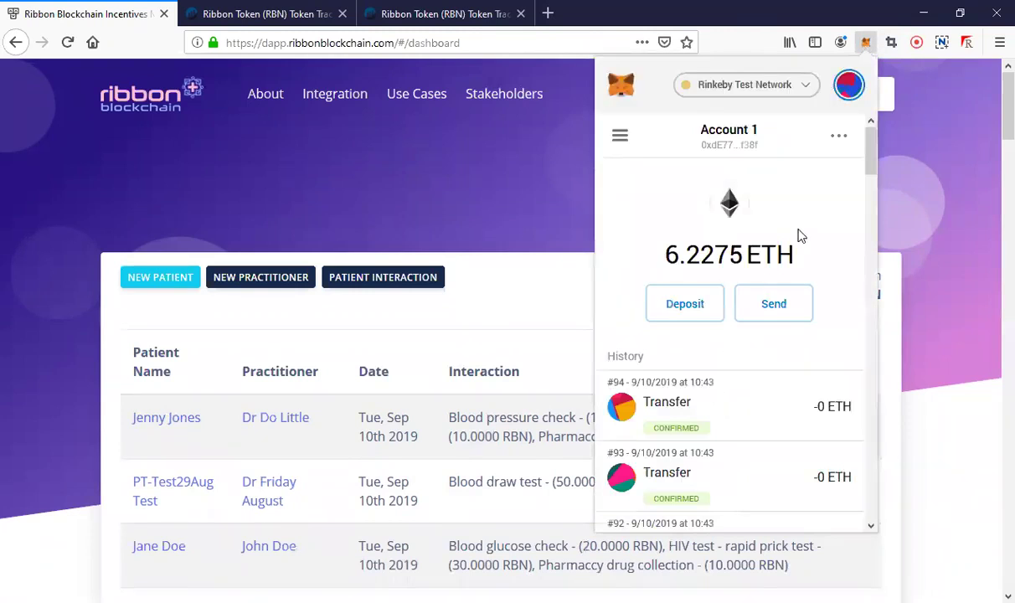
left_click(620, 136)
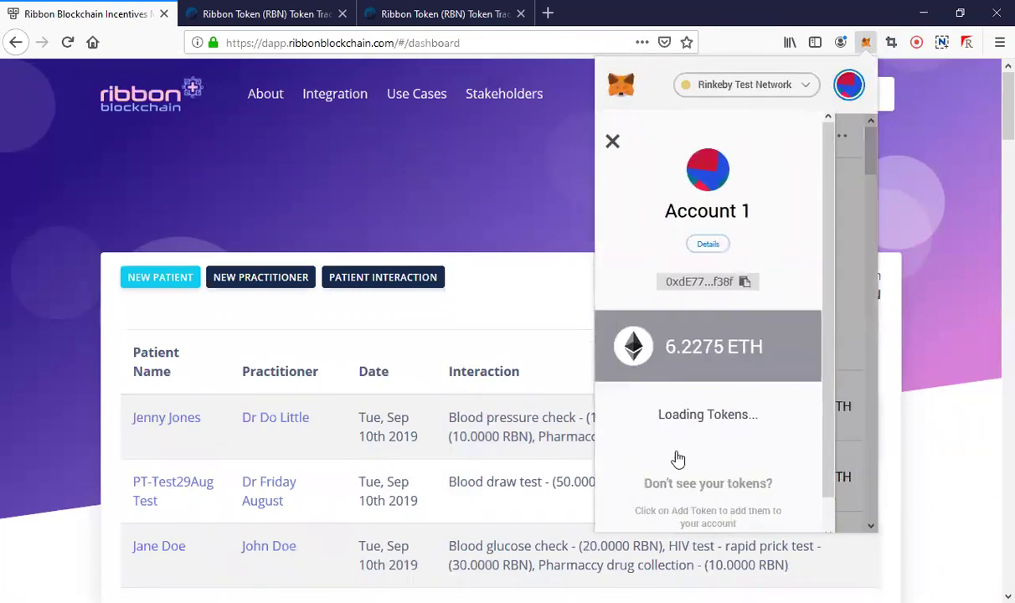
left_click(713, 433)
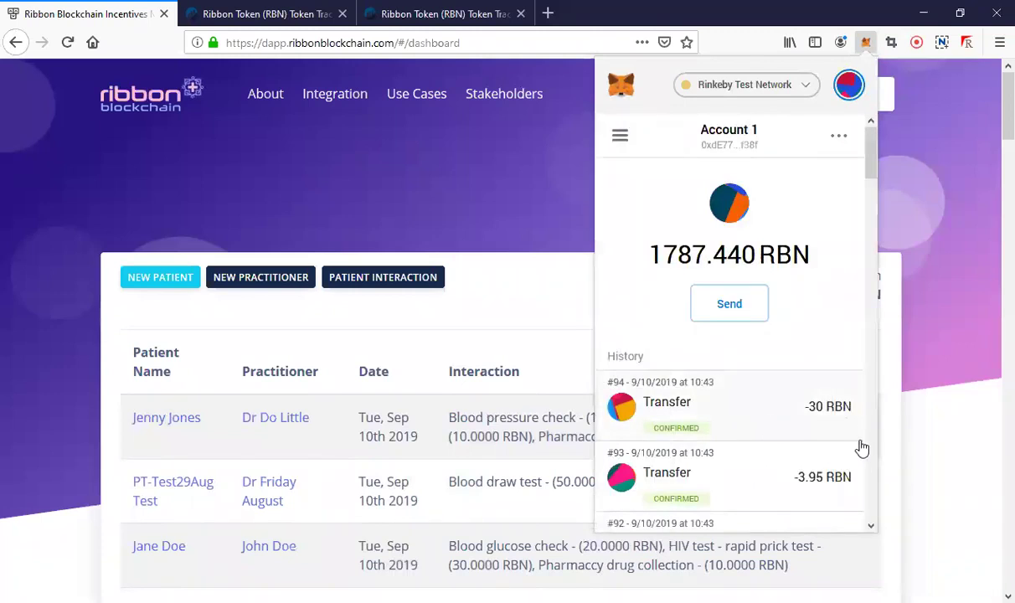
left_click(873, 525)
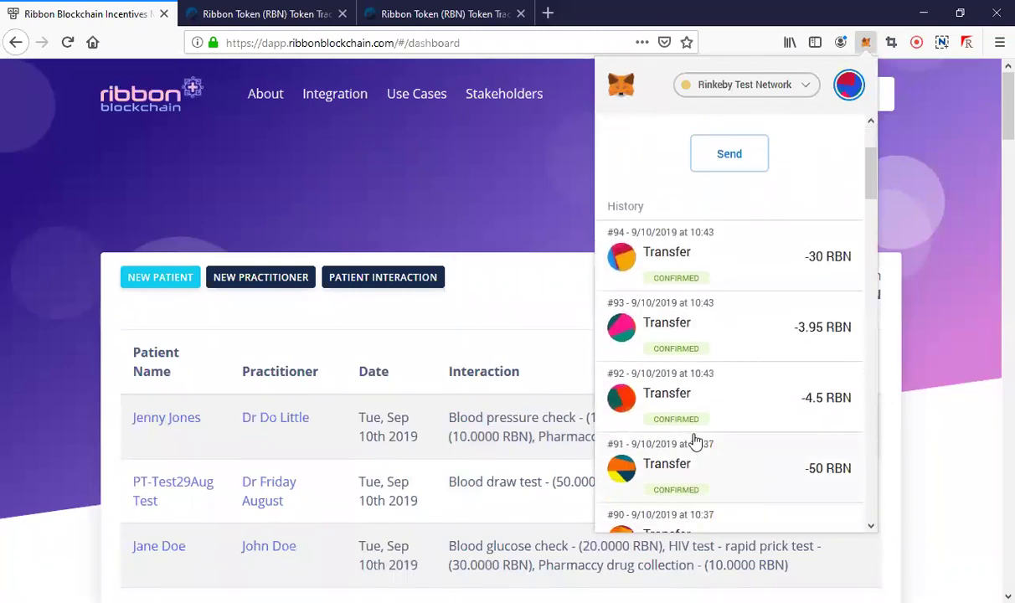
left_click(681, 412)
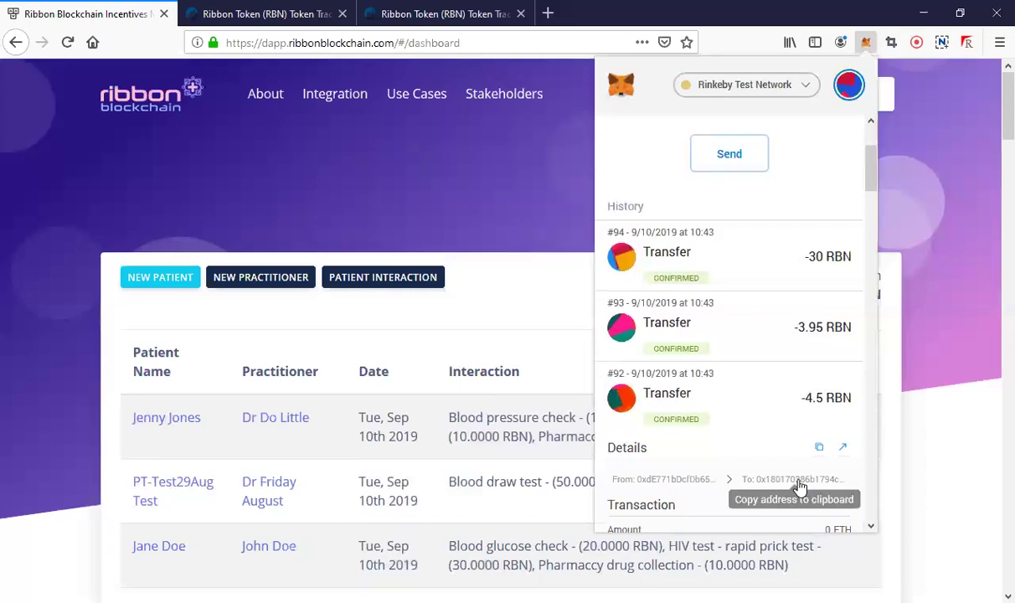
left_click(843, 450)
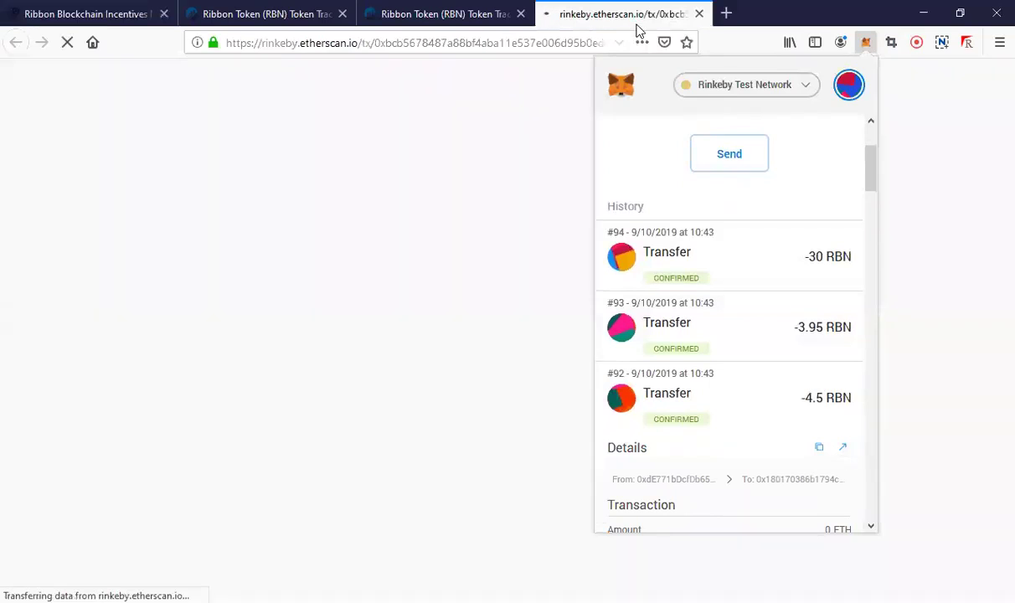
- Close MetaMask and review the 4.5 RBN transaction details on Etherscan
left_click(990, 158)
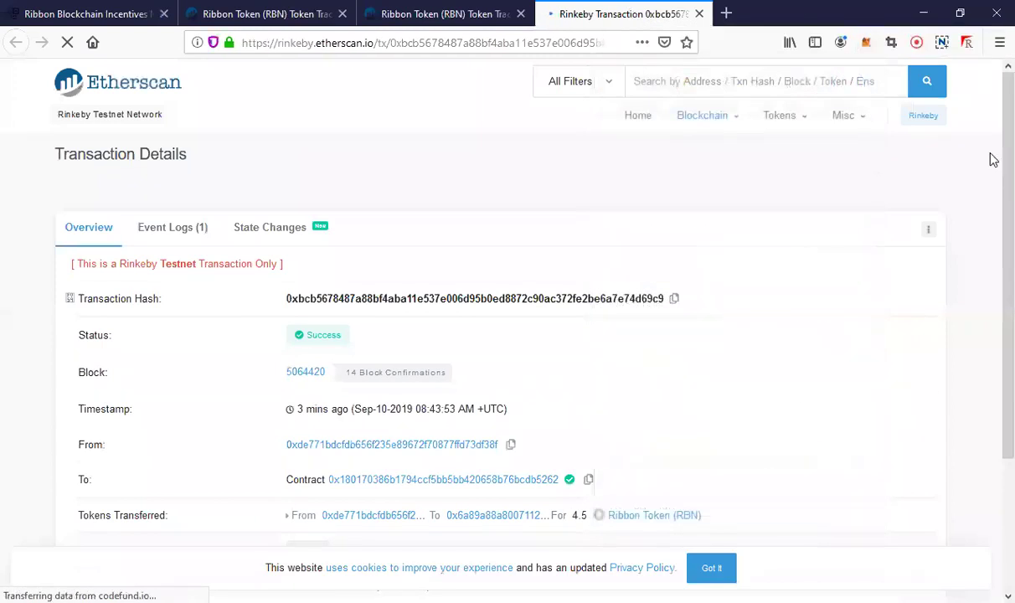
scroll(992, 258, "down", 1)
scroll(992, 258, "down", 3)
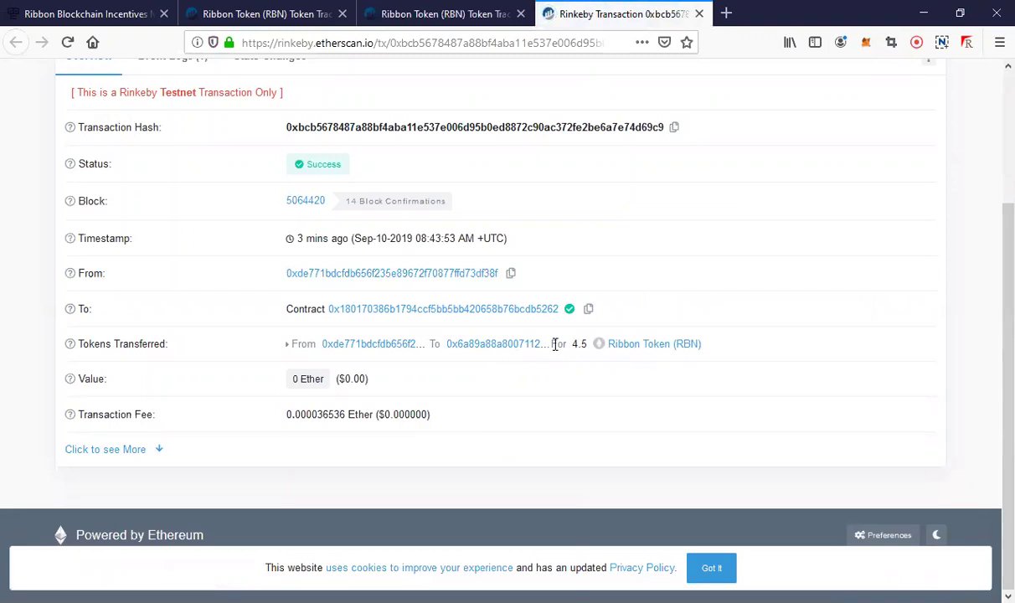
- Browse the recipient's Ribbon Token transfers: 163.5 RBN balance, 19 transfers, newest 4.5 RBN
left_click(500, 350)
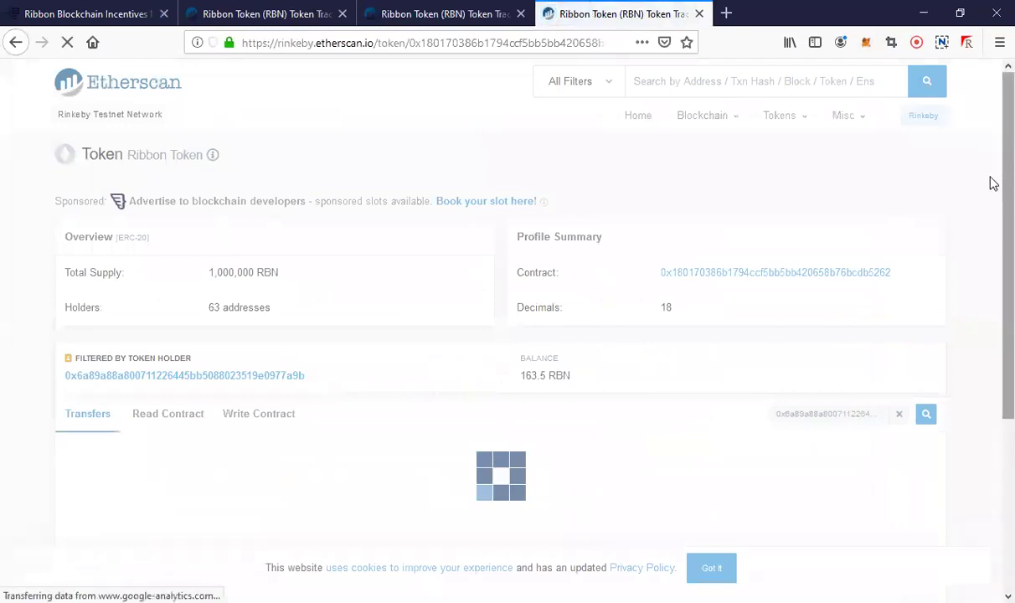
scroll(992, 342, "down", 4)
scroll(992, 342, "down", 2)
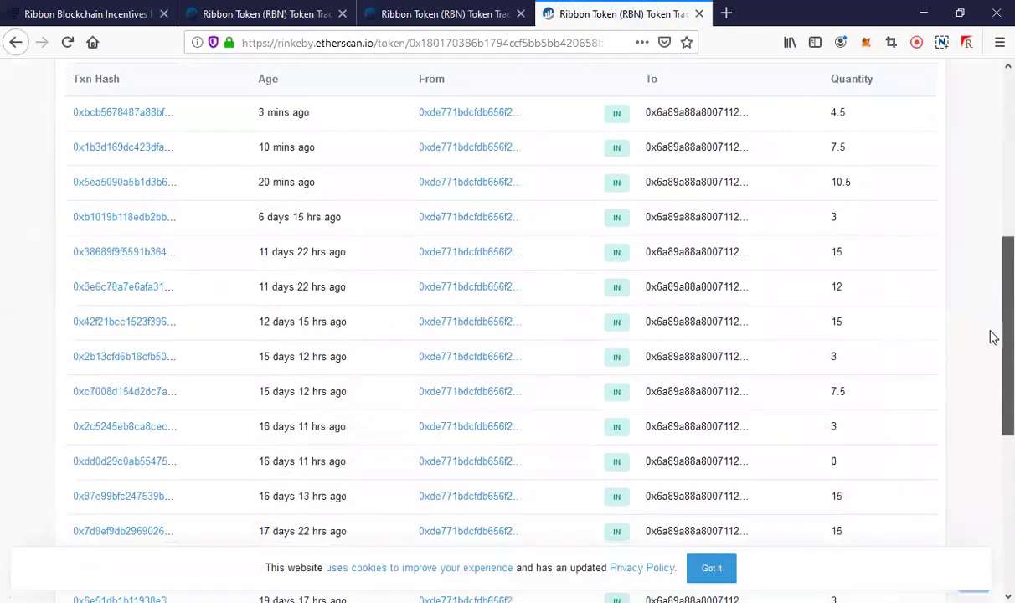
scroll(990, 310, "up", 2)
scroll(990, 367, "down", 4)
scroll(989, 347, "up", 1)
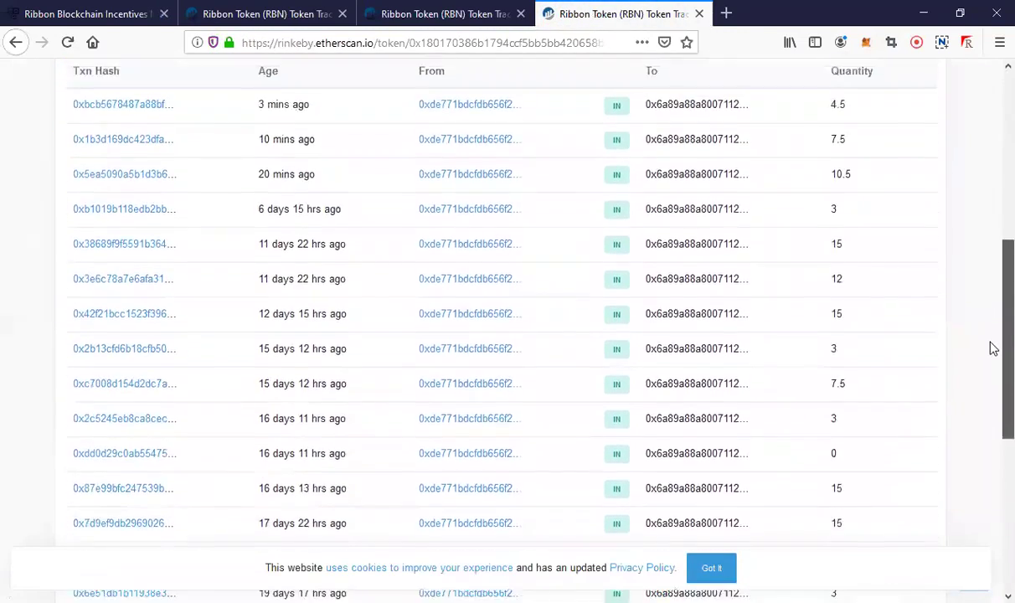
scroll(991, 463, "down", 3)
scroll(991, 435, "up", 5)
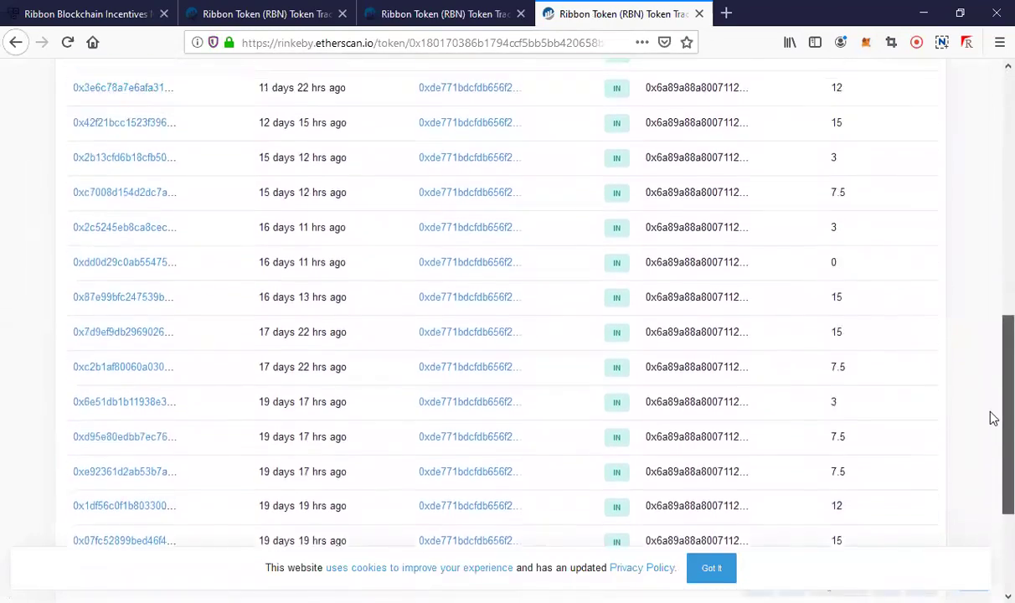
left_click_drag(992, 271, 990, 272)
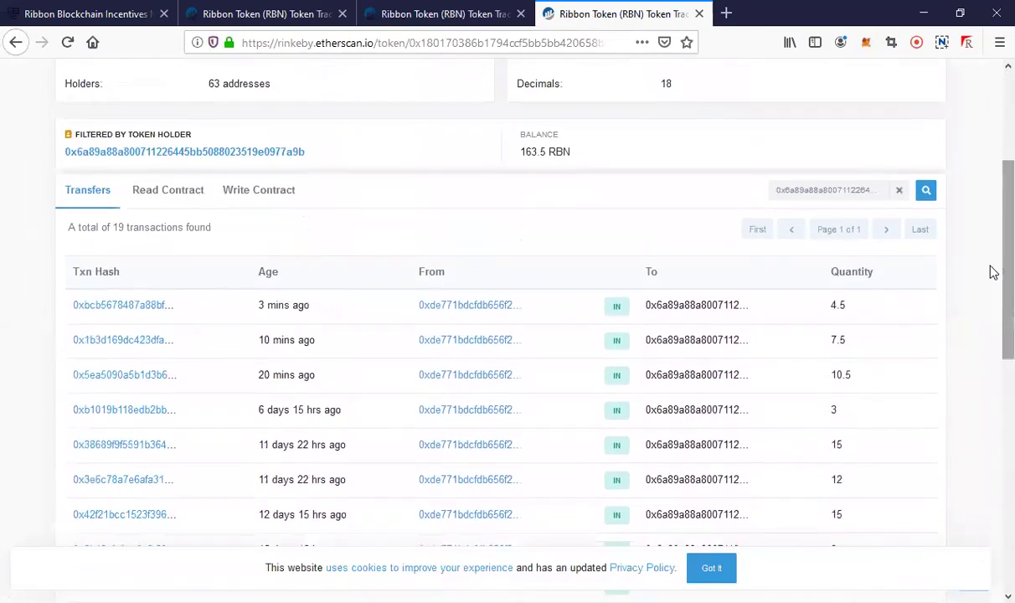